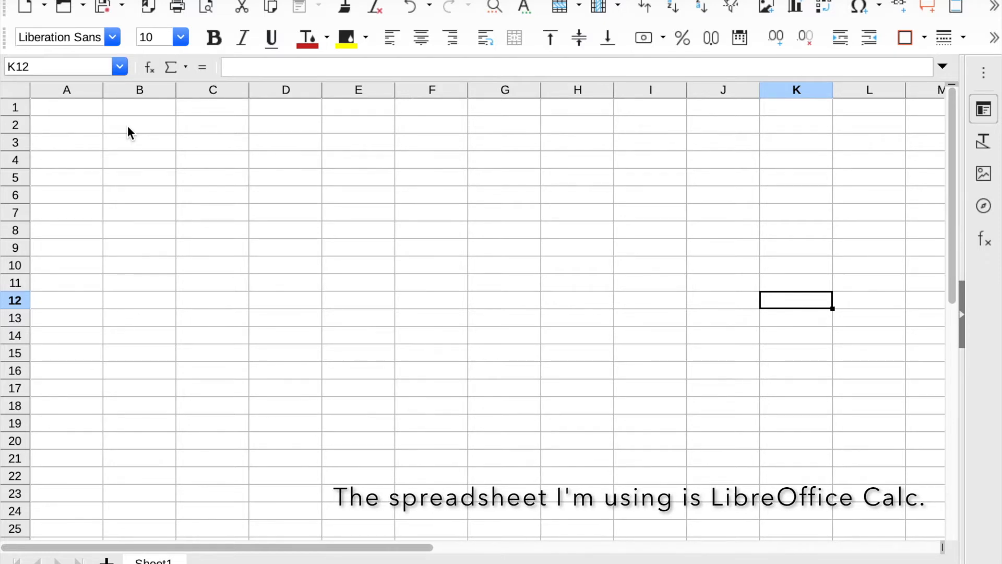
- Enter 1 in B2 and 2 in C2, and extend the series across the row to 9 in J2
{"action": "left_click", "coordinate": [129, 128]}
{"action": "type", "text": "1"}
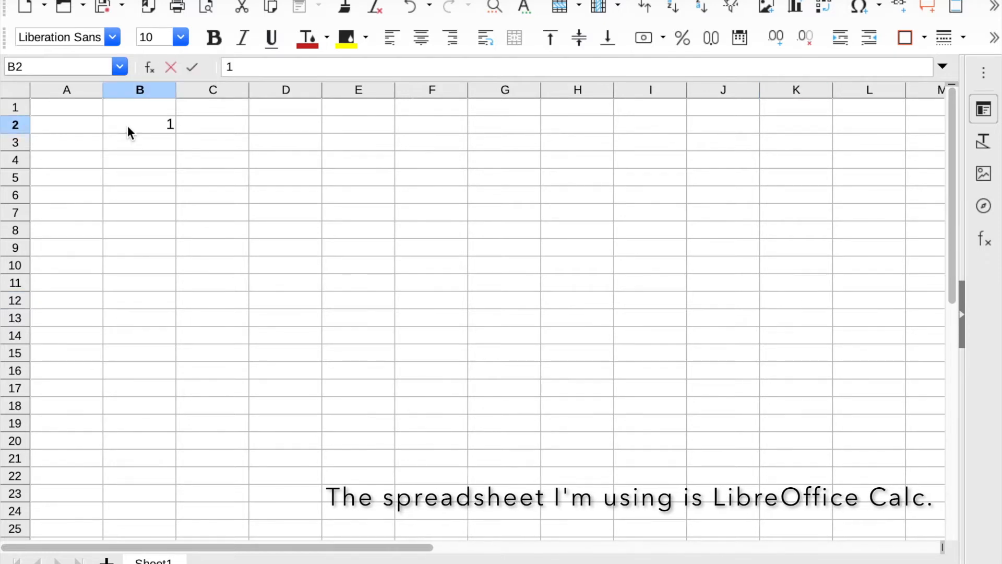
{"action": "key", "text": "Tab"}
{"action": "type", "text": "2"}
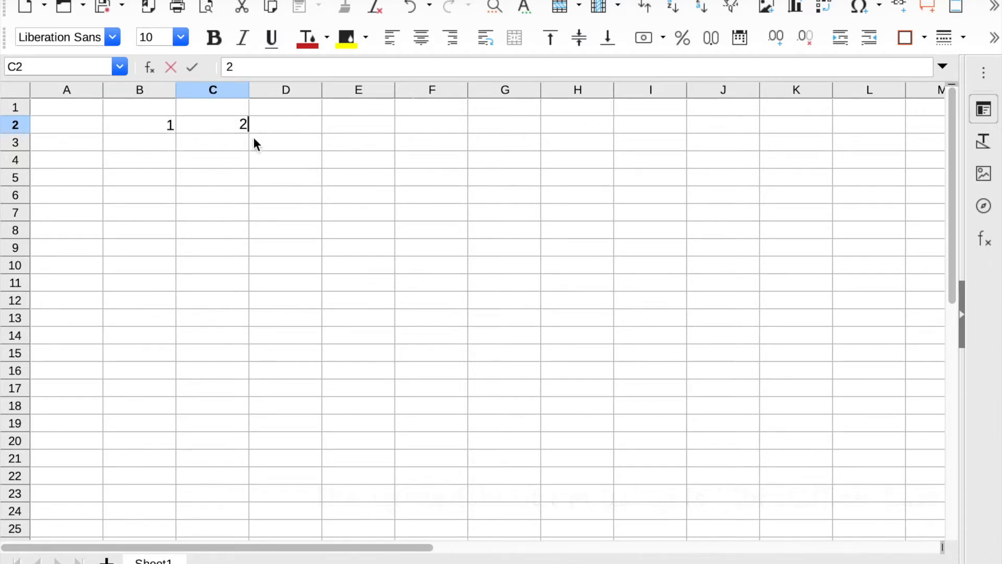
{"action": "left_click", "coordinate": [179, 193]}
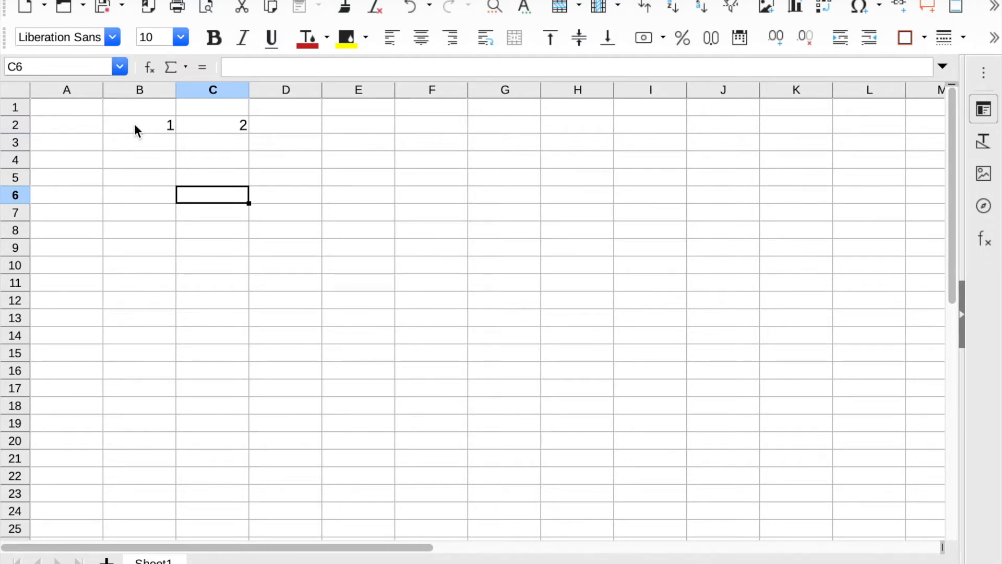
{"action": "left_click_drag", "start_coordinate": [135, 128], "coordinate": [206, 126]}
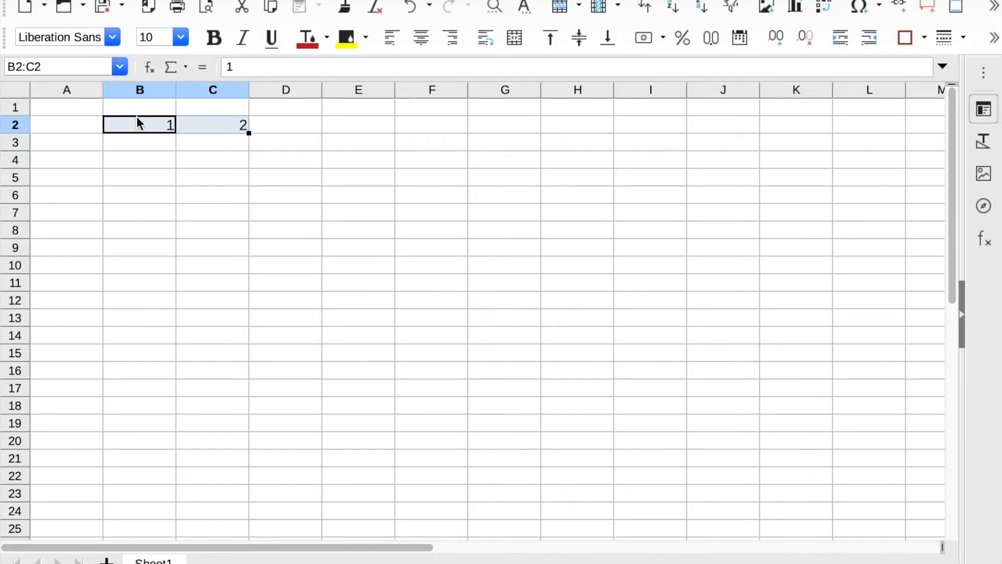
{"action": "left_click_drag", "start_coordinate": [248, 134], "coordinate": [733, 131]}
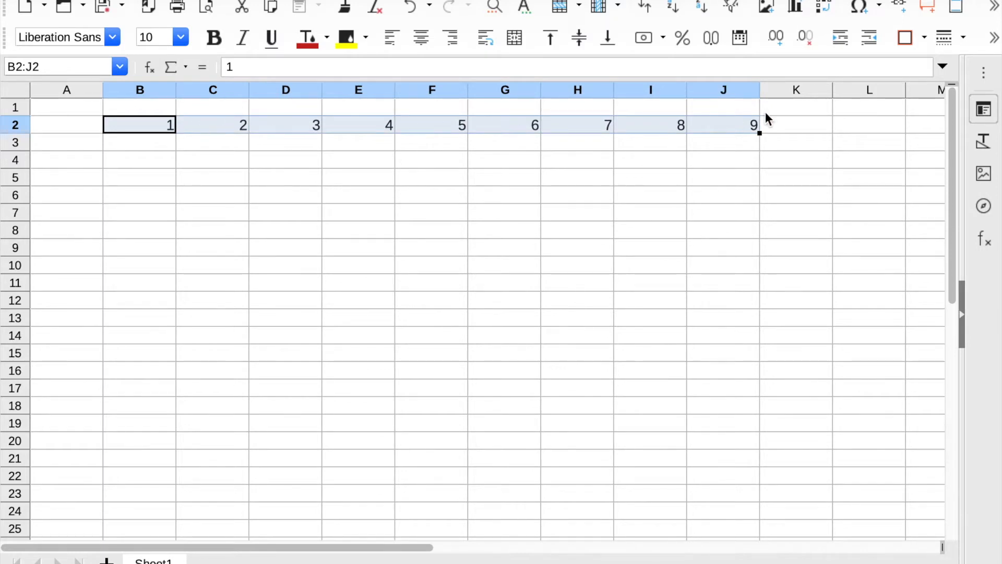
- Enter 3 in B3 and 3.5 in C3, and extend the series across the row to 7 in J3
{"action": "left_click", "coordinate": [157, 141]}
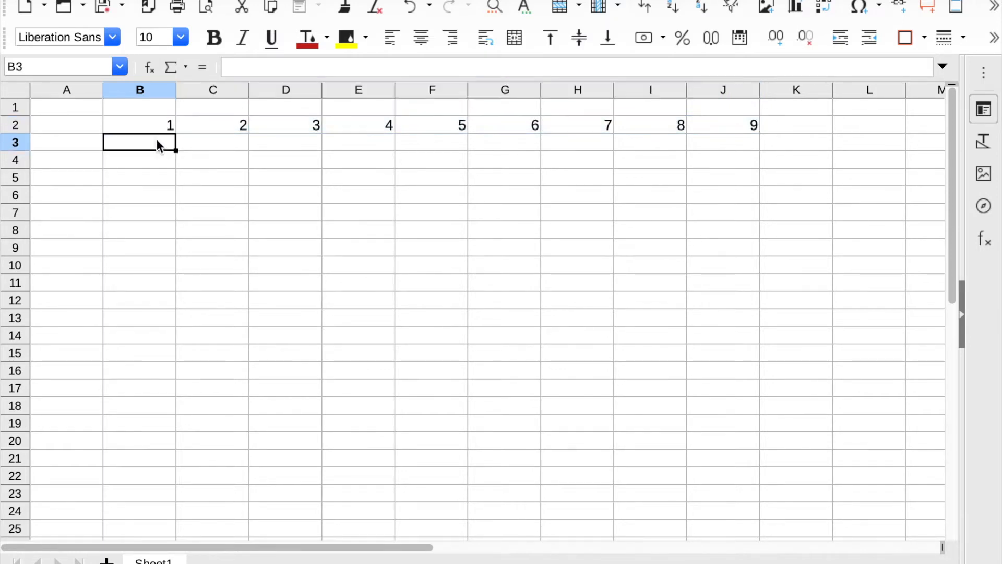
{"action": "type", "text": "3"}
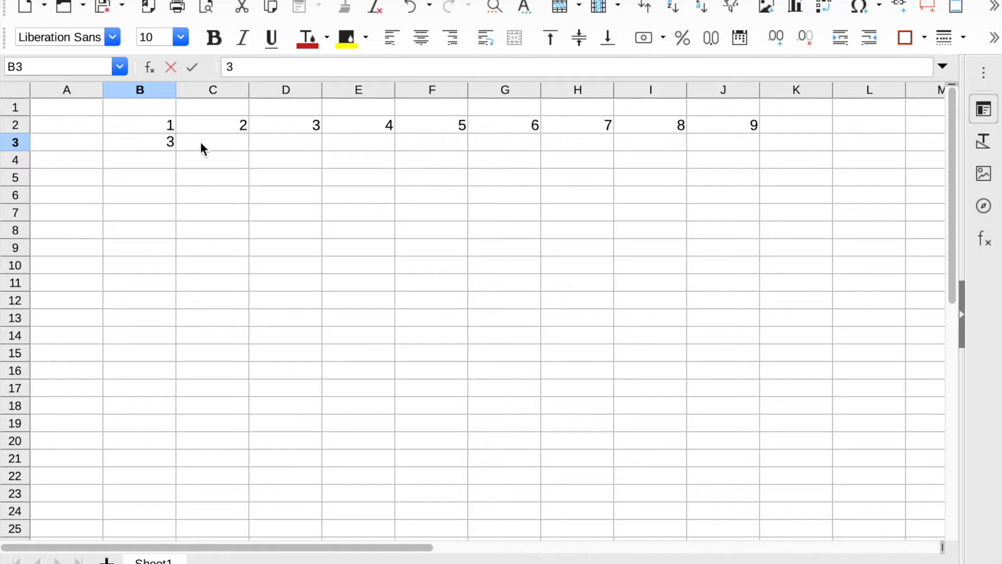
{"action": "left_click", "coordinate": [211, 147]}
{"action": "type", "text": "3.5"}
{"action": "key", "text": "Return"}
{"action": "left_click_drag", "start_coordinate": [125, 142], "coordinate": [744, 156]}
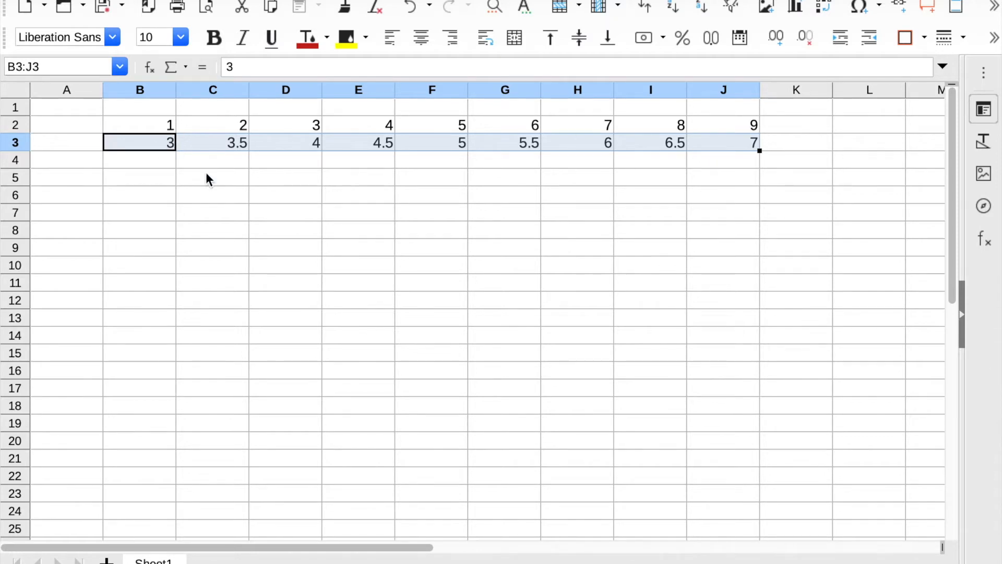
- Format the numbers in B3:J3 to show one decimal place
{"action": "left_click", "coordinate": [213, 194]}
{"action": "left_click_drag", "start_coordinate": [143, 146], "coordinate": [738, 143]}
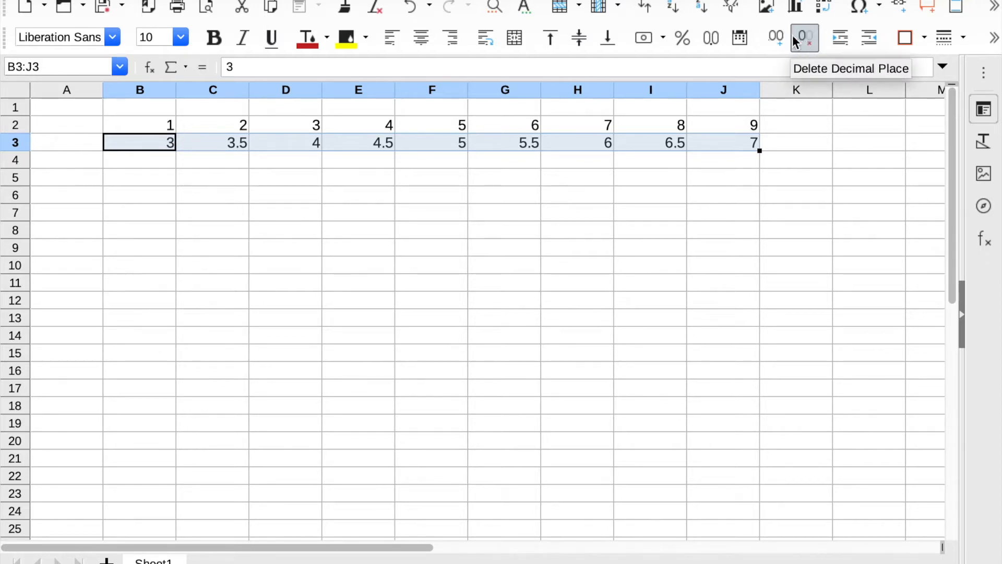
{"action": "left_click", "coordinate": [776, 41]}
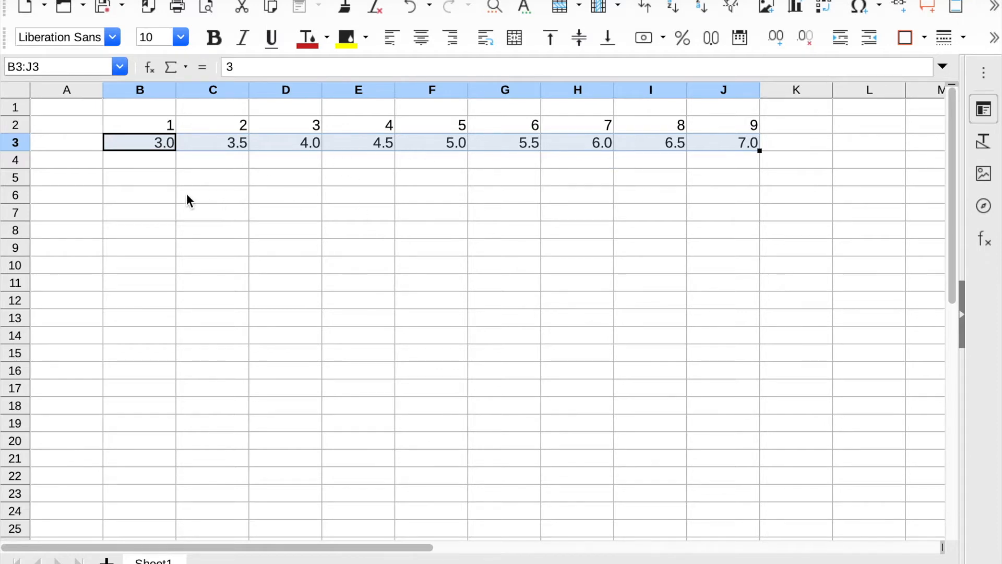
- Enter 1, 2 and 3 in B5:B7 and extend the series down the column to 15 in B19
{"action": "left_click", "coordinate": [152, 178]}
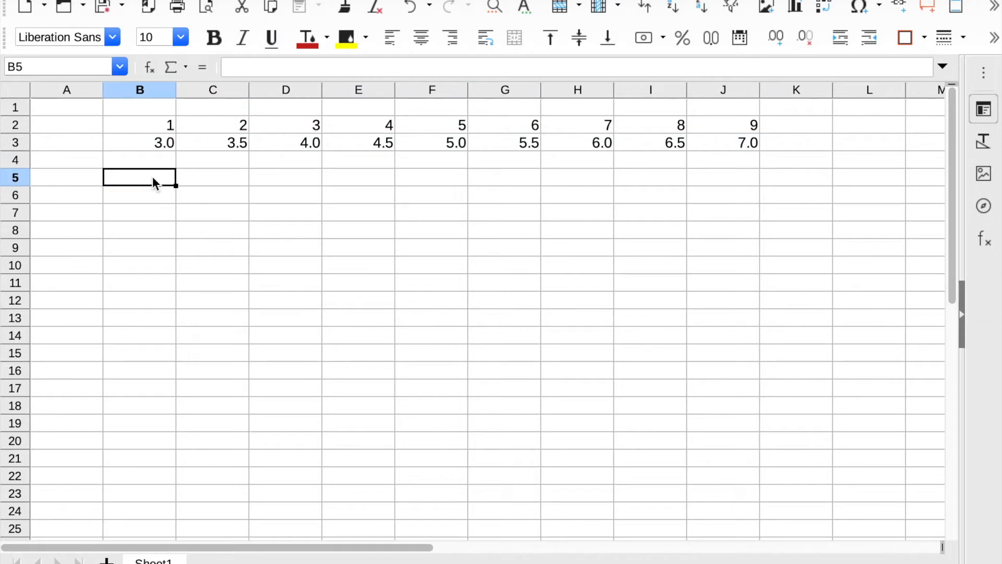
{"action": "type", "text": "1"}
{"action": "key", "text": "Return"}
{"action": "type", "text": "2"}
{"action": "key", "text": "Return"}
{"action": "type", "text": "3"}
{"action": "key", "text": "Return"}
{"action": "left_click", "coordinate": [237, 218]}
{"action": "left_click_drag", "start_coordinate": [151, 175], "coordinate": [162, 430]}
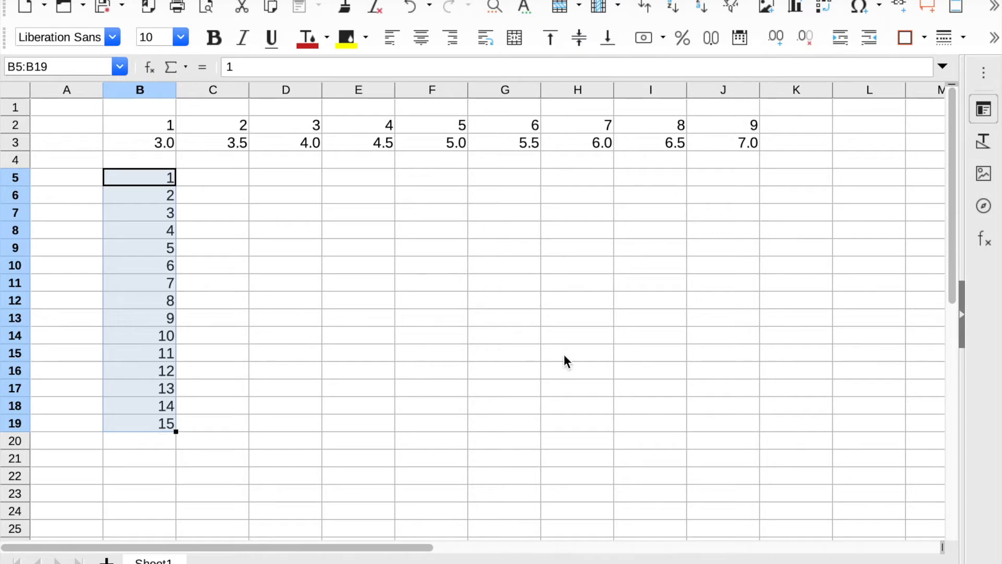
- Delete the text, numbers, formulas and formats of the two number rows in B2:J3
{"action": "left_click_drag", "start_coordinate": [168, 125], "coordinate": [753, 144]}
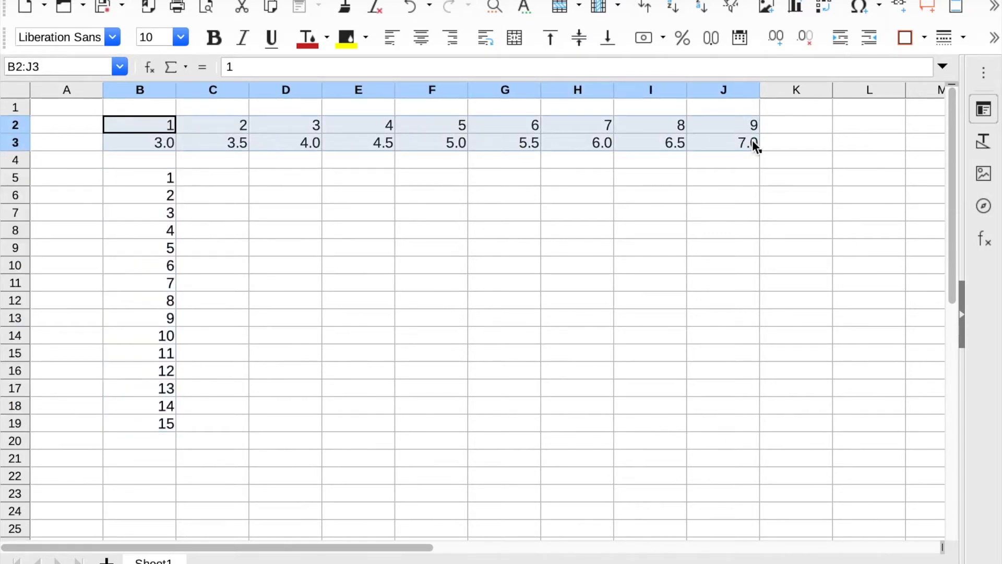
{"action": "key", "text": "BackSpace"}
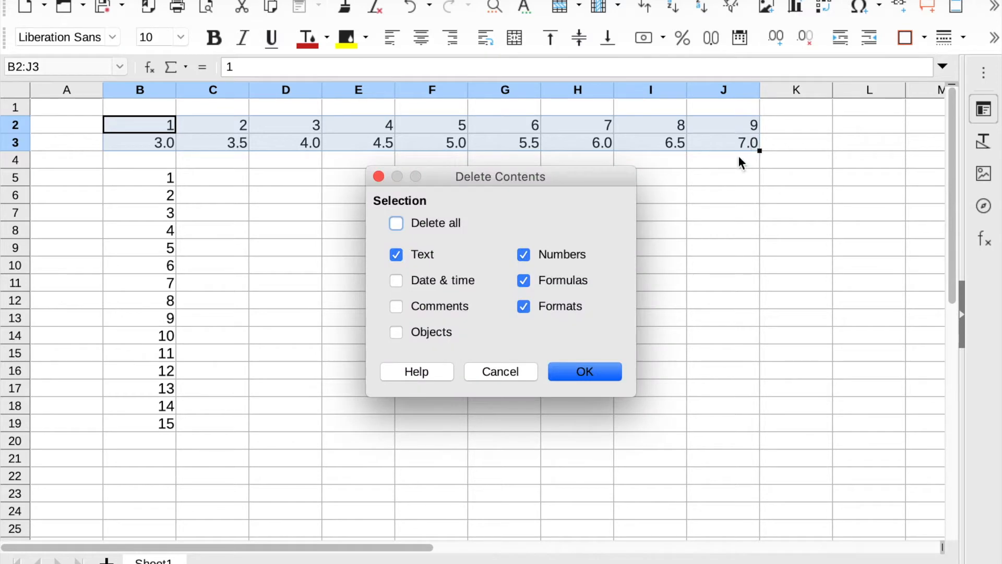
{"action": "left_click", "coordinate": [584, 372]}
{"action": "left_click", "coordinate": [487, 247]}
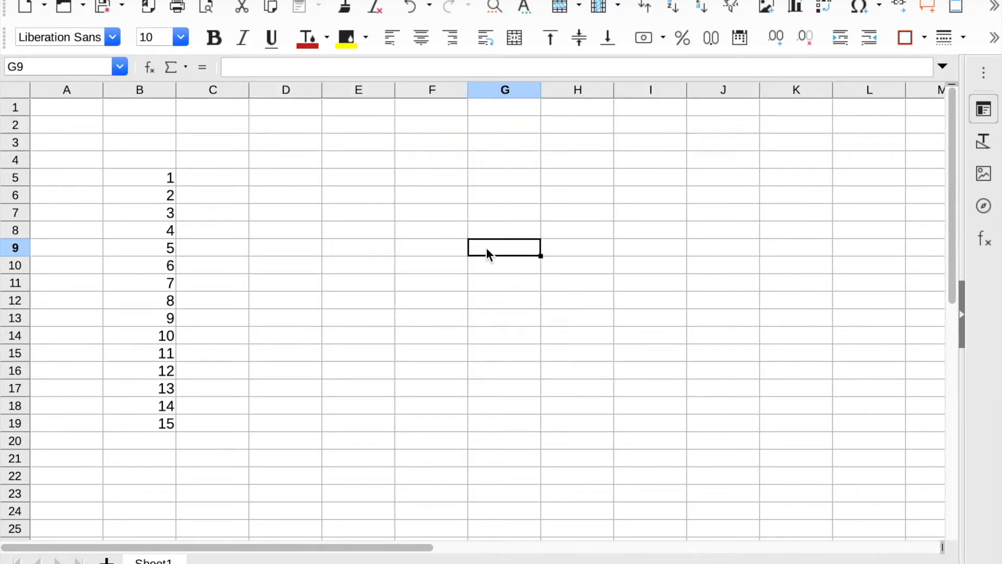
- Enter the heading "index" in B4 above the number column and right-align it
{"action": "left_click", "coordinate": [147, 161]}
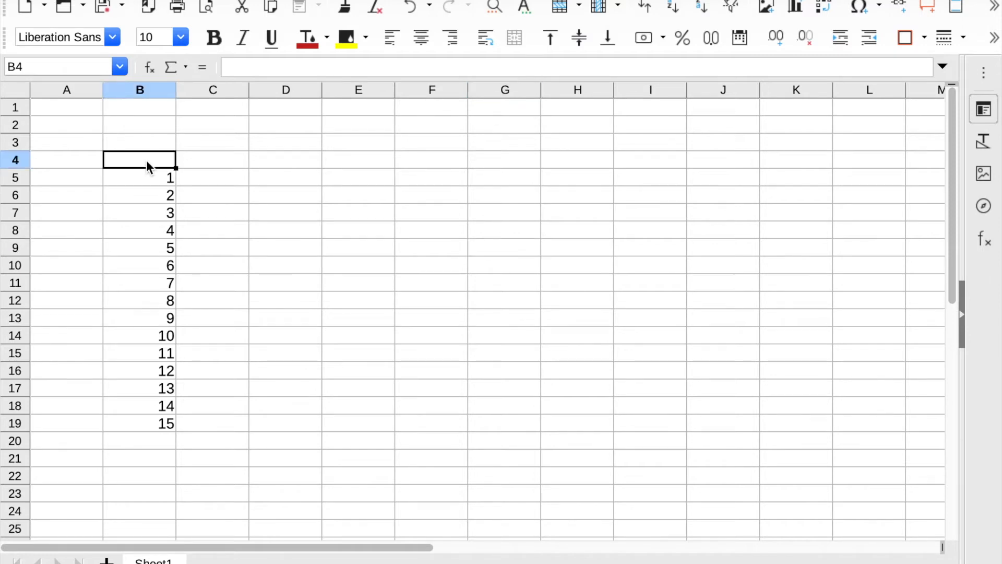
{"action": "type", "text": "indin"}
{"action": "key", "text": "BackSpace"}
{"action": "key", "text": "BackSpace"}
{"action": "type", "text": "ex"}
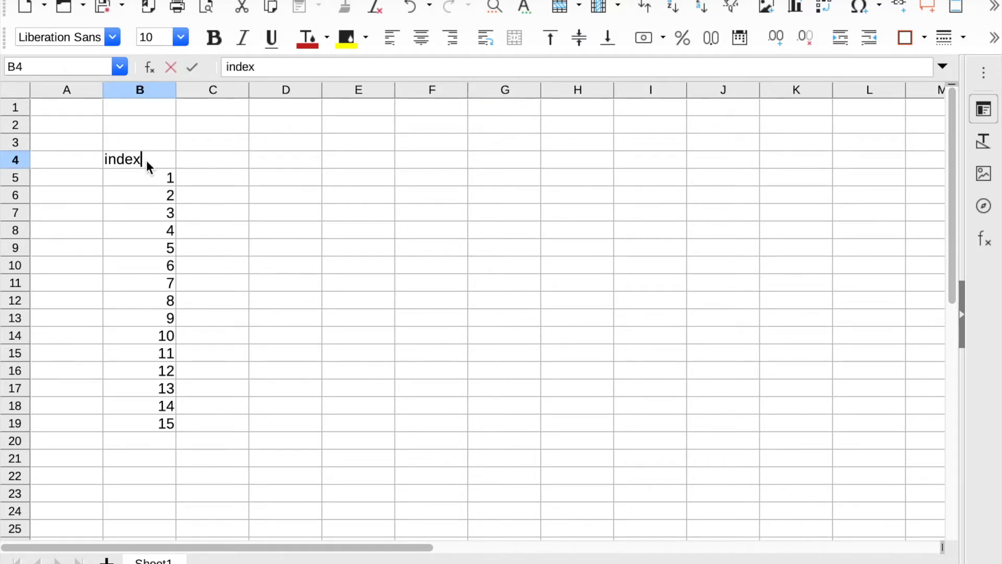
{"action": "key", "text": "Return"}
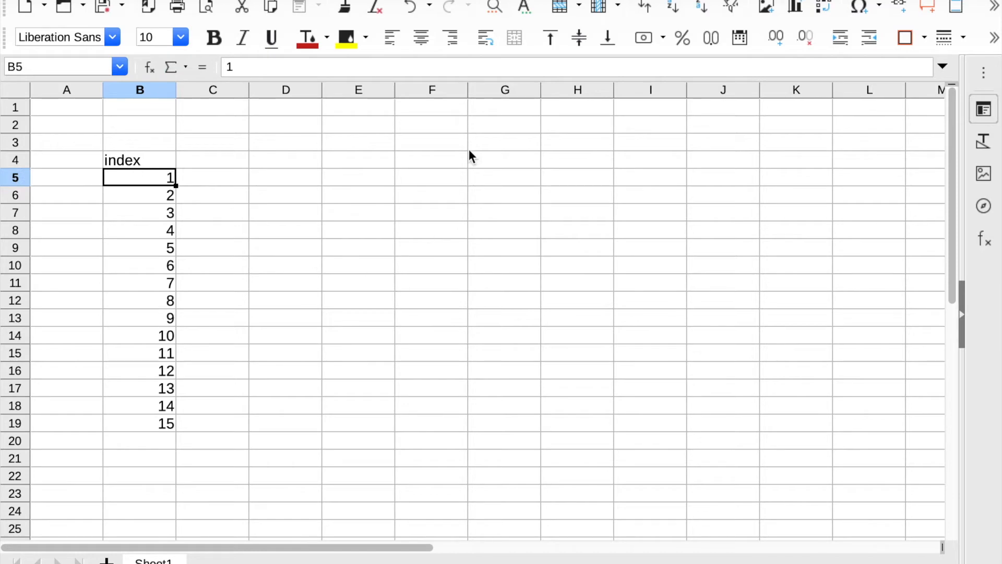
{"action": "left_click", "coordinate": [137, 157]}
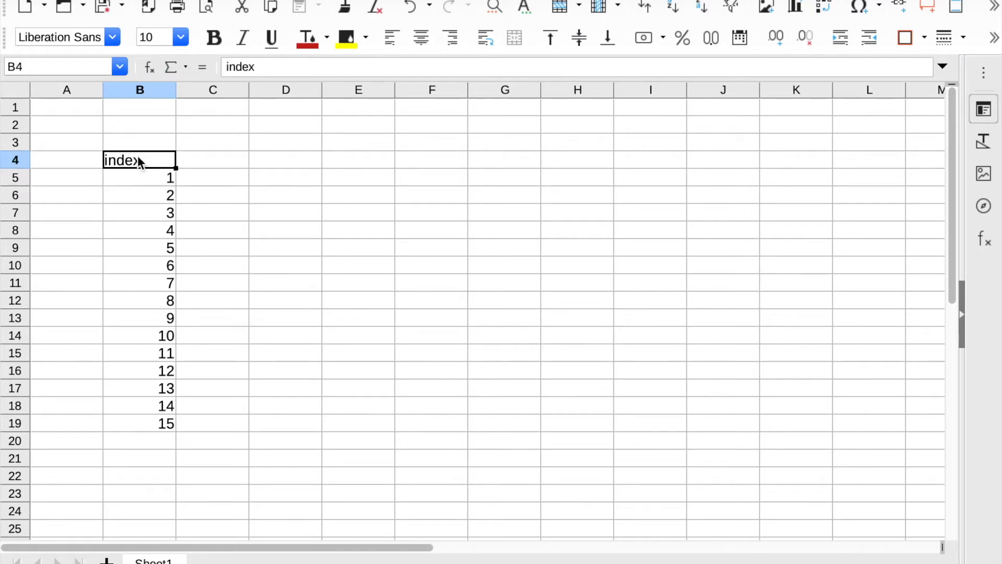
{"action": "left_click", "coordinate": [453, 38]}
{"action": "left_click", "coordinate": [414, 311]}
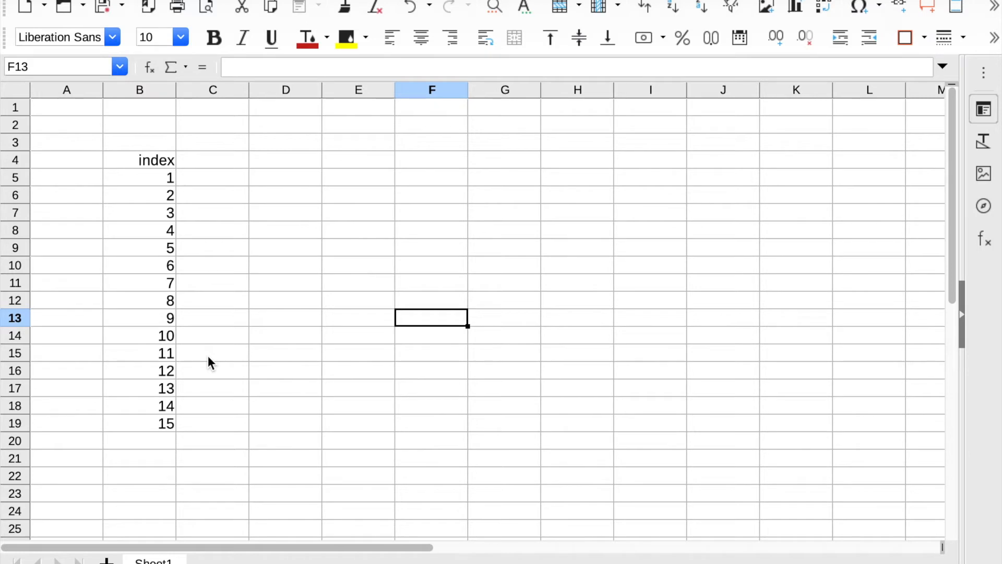
- Enter the heading "Plus 1" in C4, beside the index heading
{"action": "left_click", "coordinate": [214, 167]}
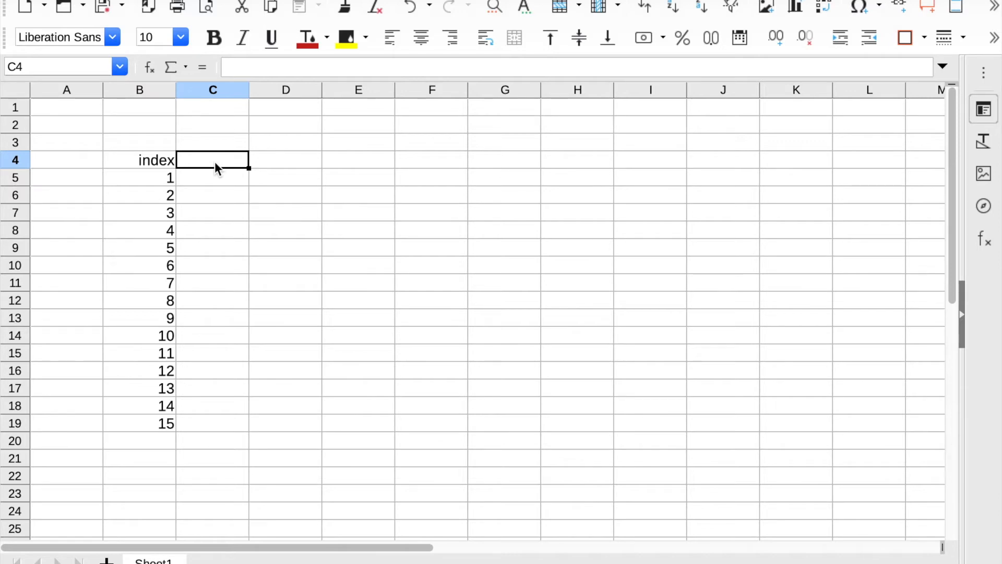
{"action": "type", "text": "pl"}
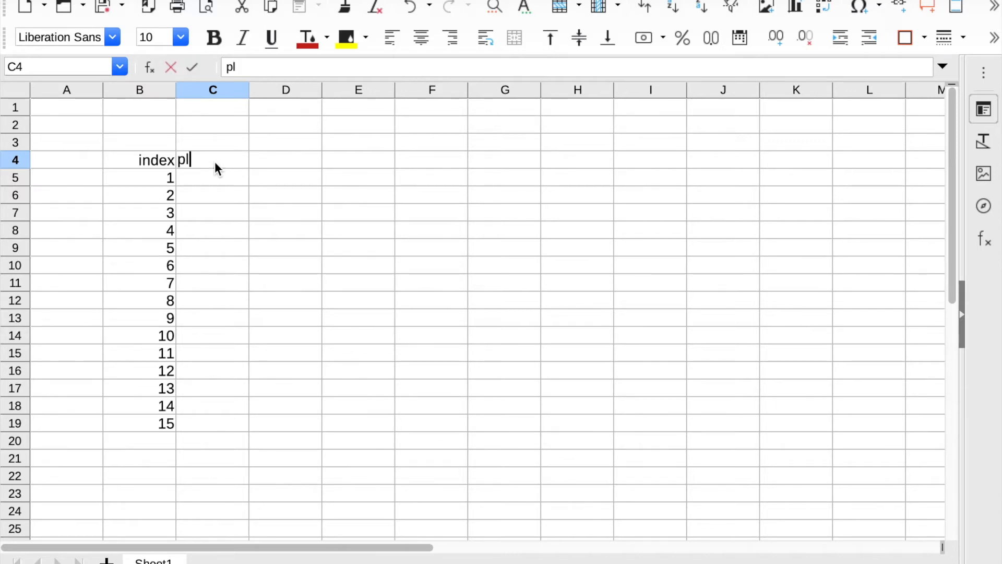
{"action": "type", "text": "us 1"}
{"action": "key", "text": "Return"}
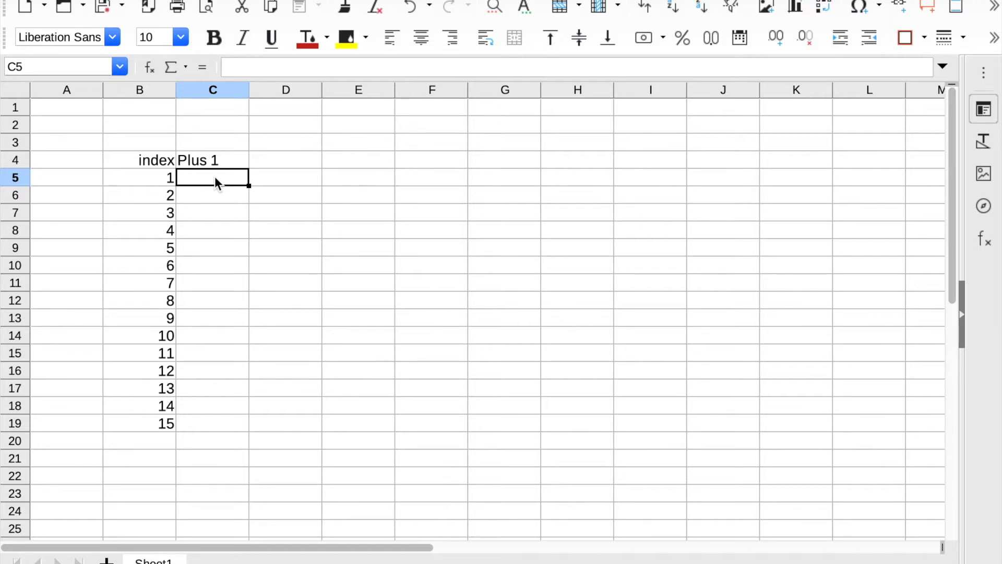
- Enter the formula =B5+1 in C5 and compare the cell with its source value in B5
{"action": "type", "text": "="}
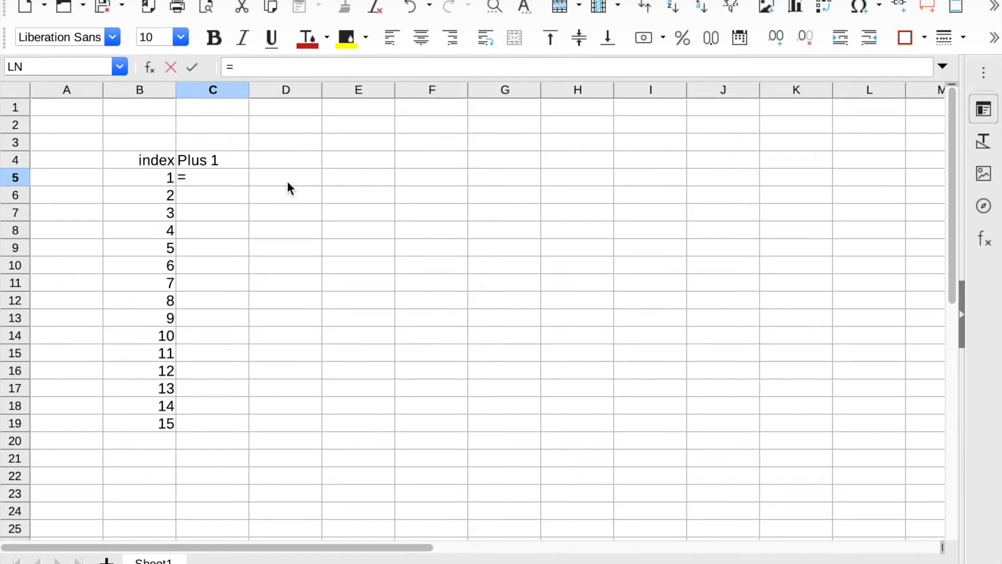
{"action": "left_click", "coordinate": [151, 178]}
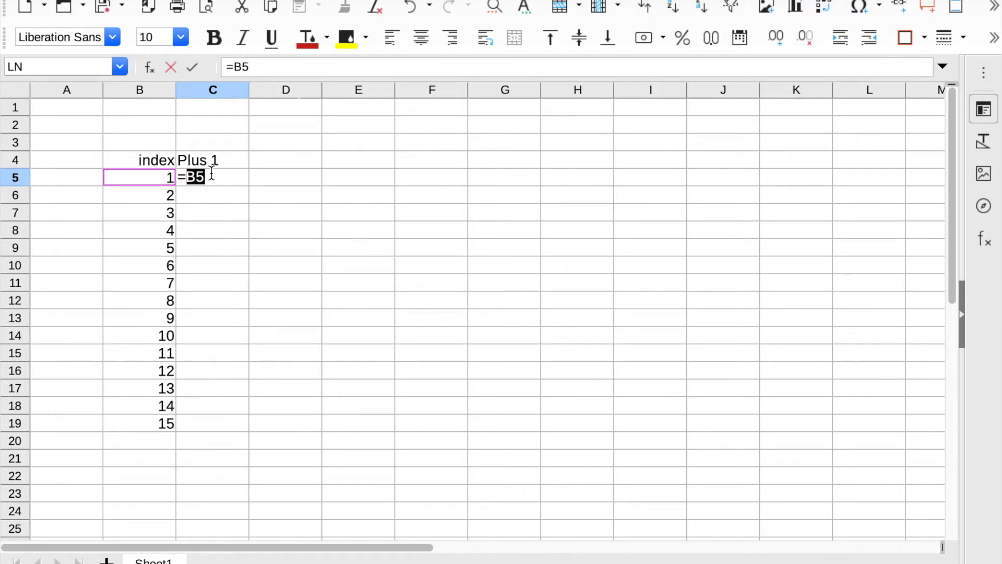
{"action": "type", "text": "+1"}
{"action": "key", "text": "Return"}
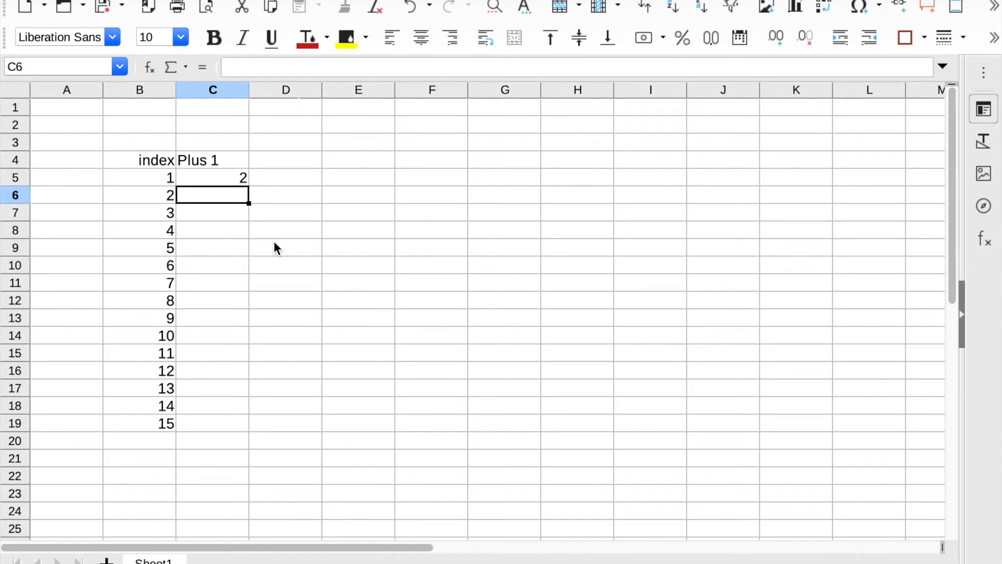
{"action": "left_click", "coordinate": [145, 181]}
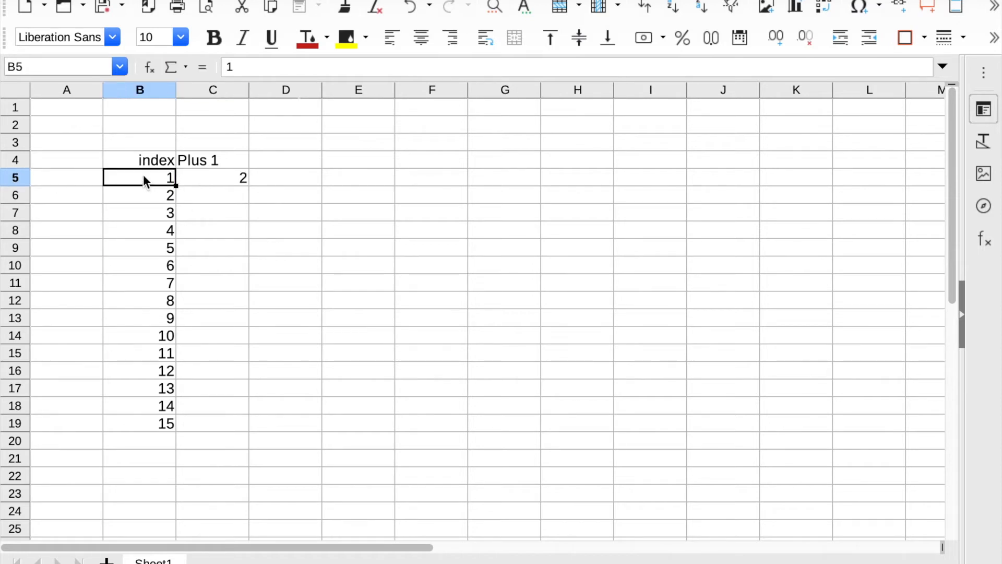
{"action": "left_click", "coordinate": [222, 180]}
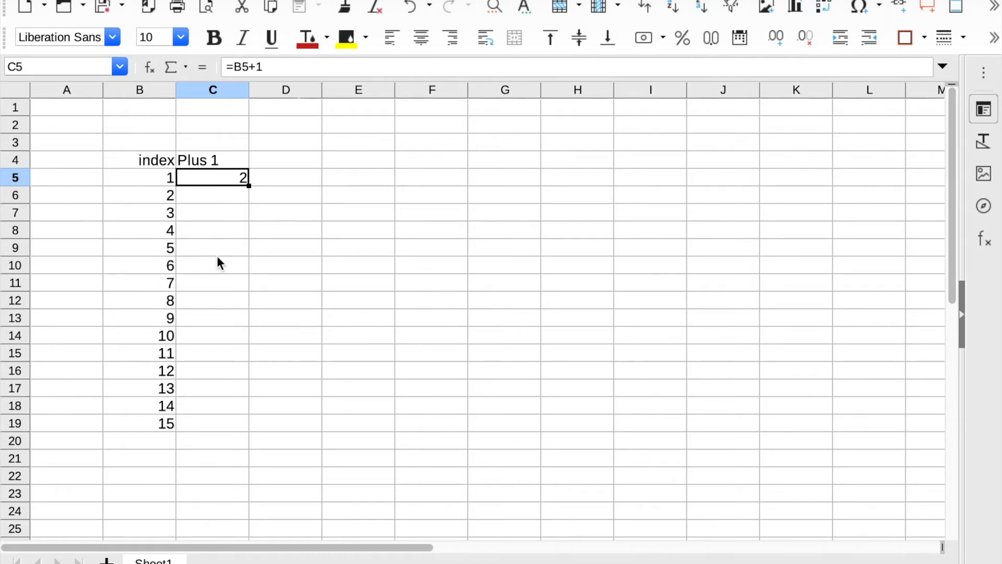
- Enter the formula =B6+1 in C6
{"action": "left_click", "coordinate": [204, 193]}
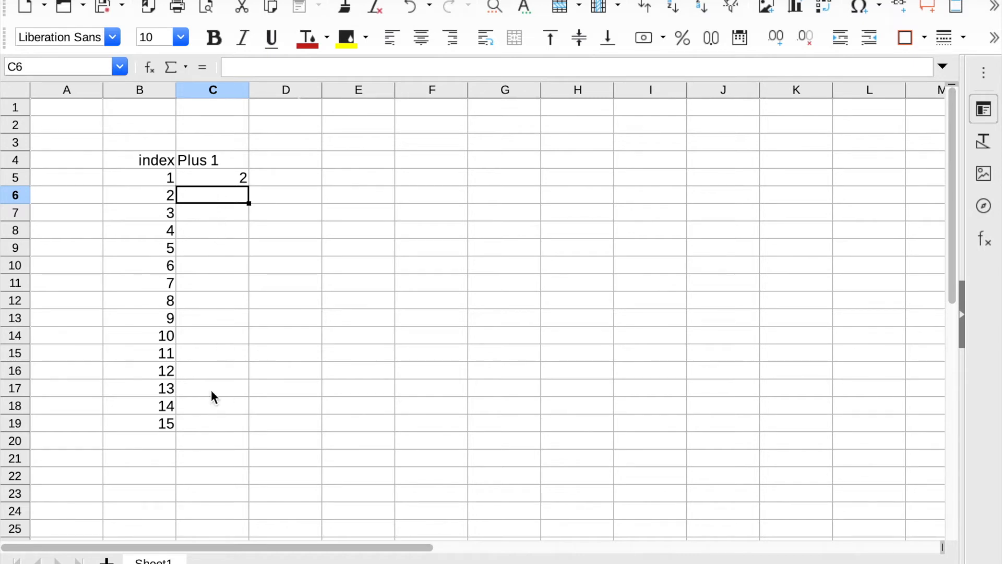
{"action": "type", "text": "="}
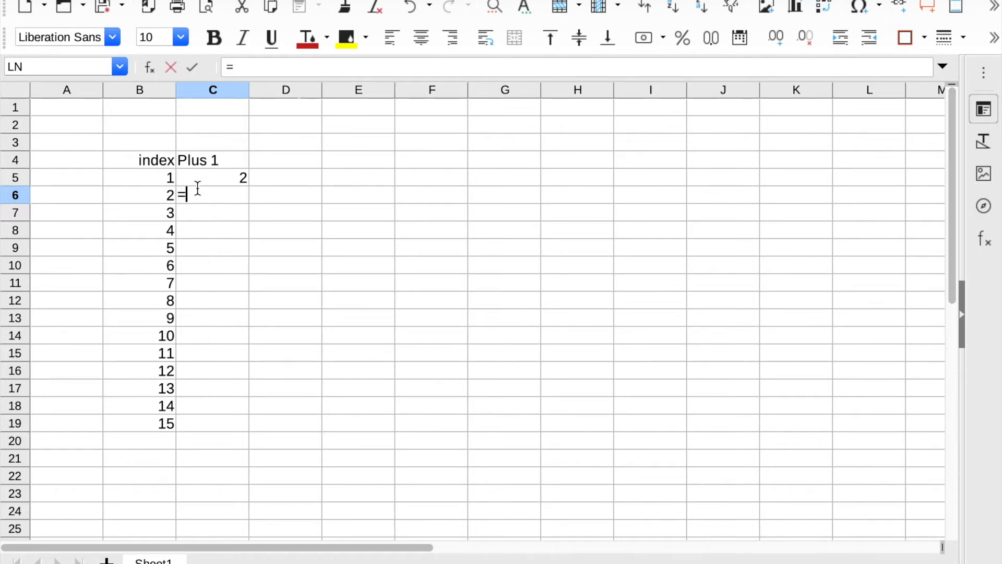
{"action": "left_click", "coordinate": [154, 194]}
{"action": "type", "text": "+1"}
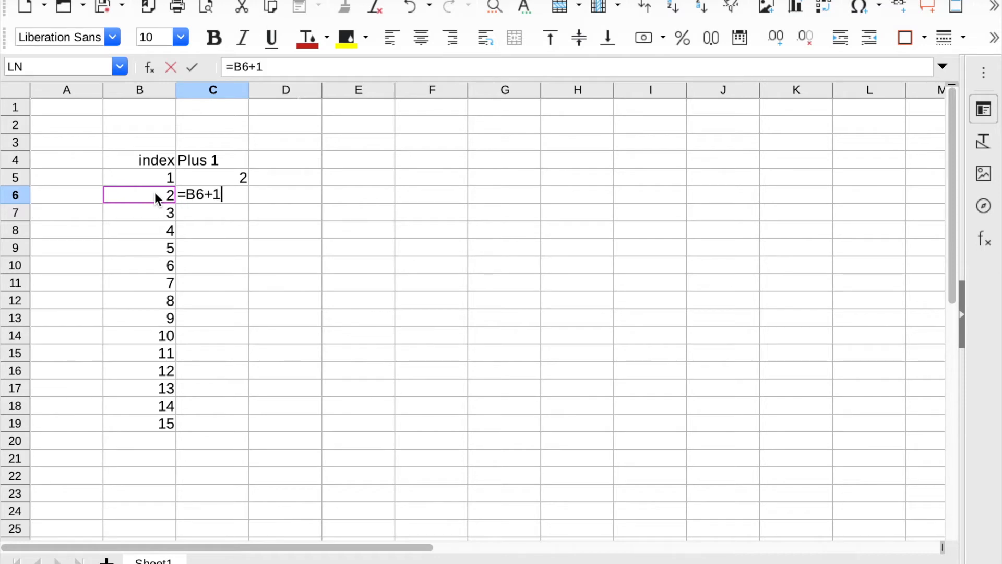
{"action": "key", "text": "Return"}
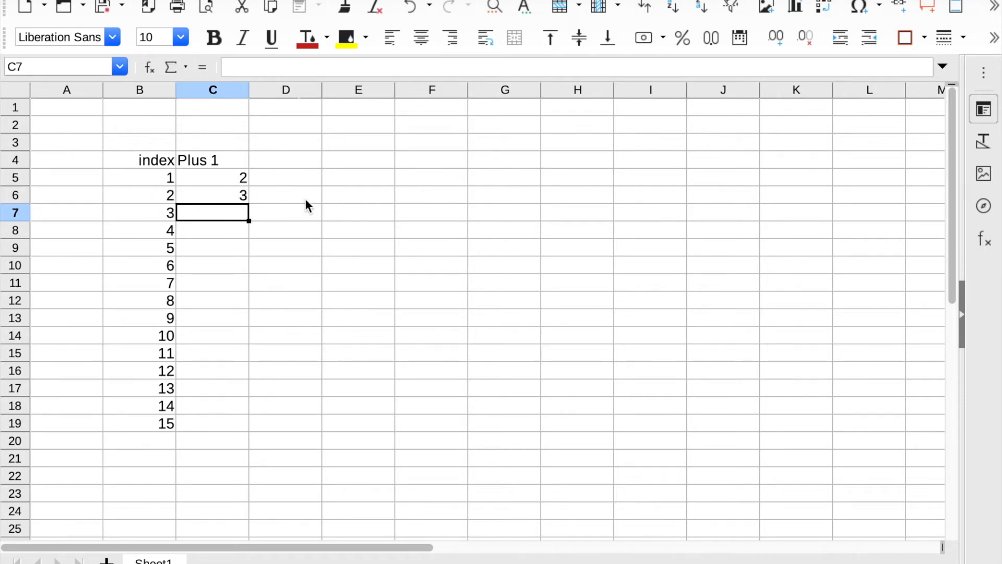
- Fill the formulas from C5:C6 down the Plus 1 column to C19
{"action": "left_click_drag", "start_coordinate": [237, 180], "coordinate": [238, 198]}
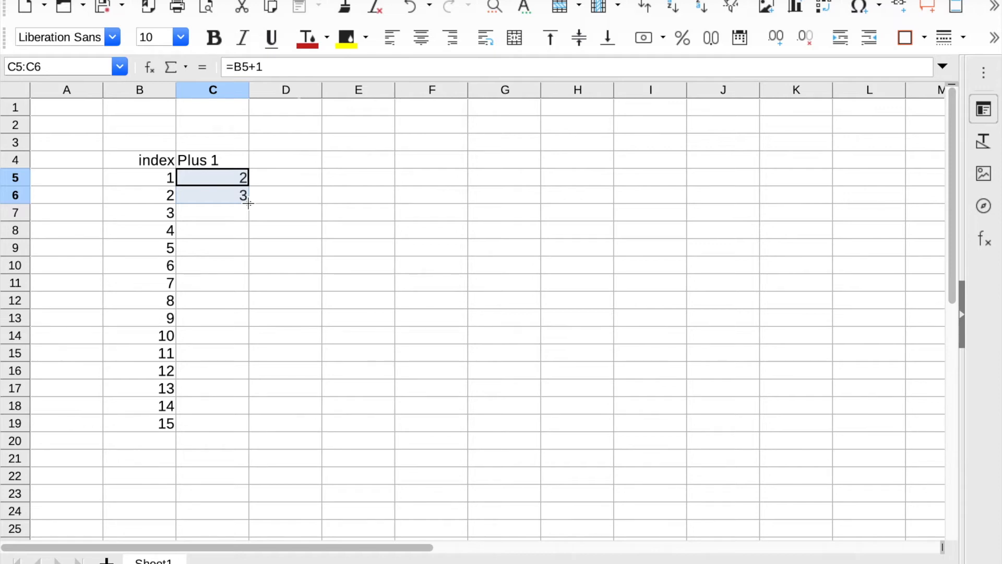
{"action": "left_click_drag", "start_coordinate": [249, 203], "coordinate": [247, 429]}
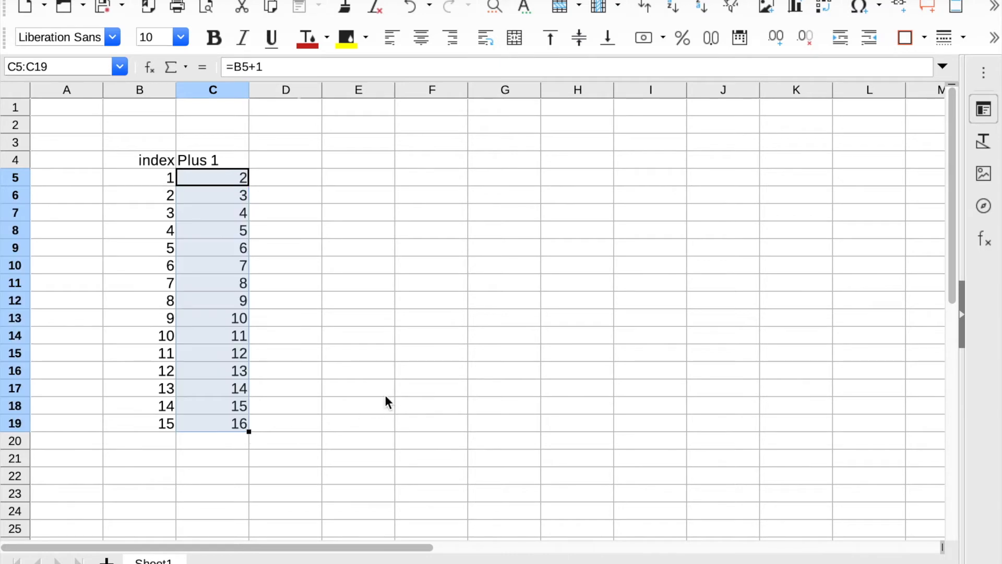
{"action": "key", "text": "Return"}
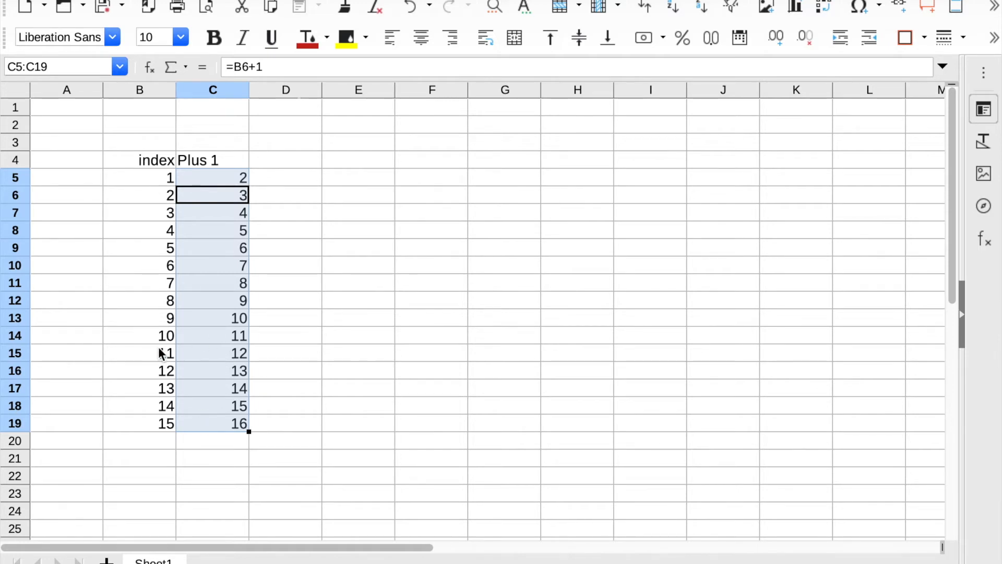
- Inspect the filled formulas in C15, C16 and C17 and compare each with its source index cell
{"action": "left_click", "coordinate": [217, 352]}
{"action": "double_click", "coordinate": [217, 352]}
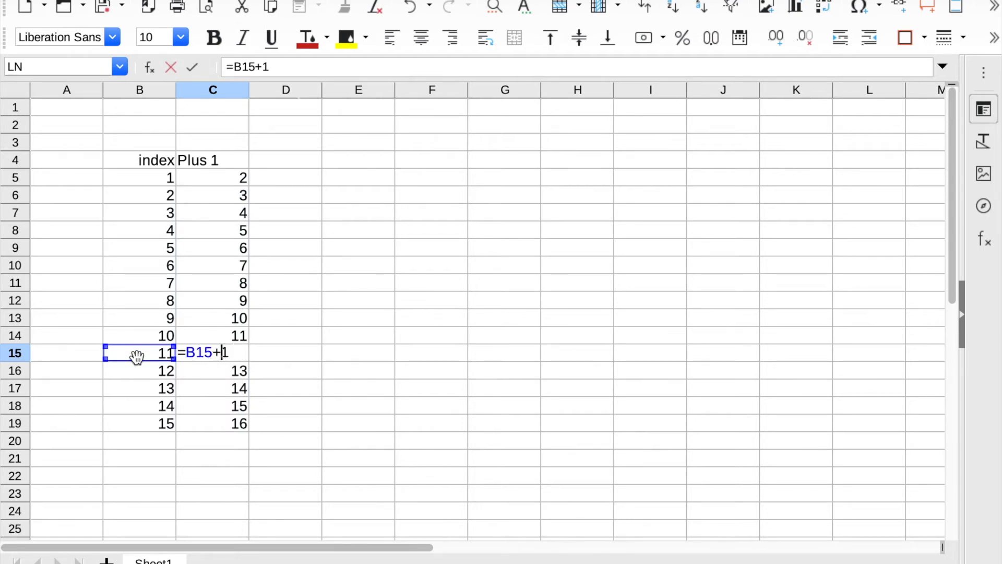
{"action": "key", "text": "Return"}
{"action": "double_click", "coordinate": [209, 371]}
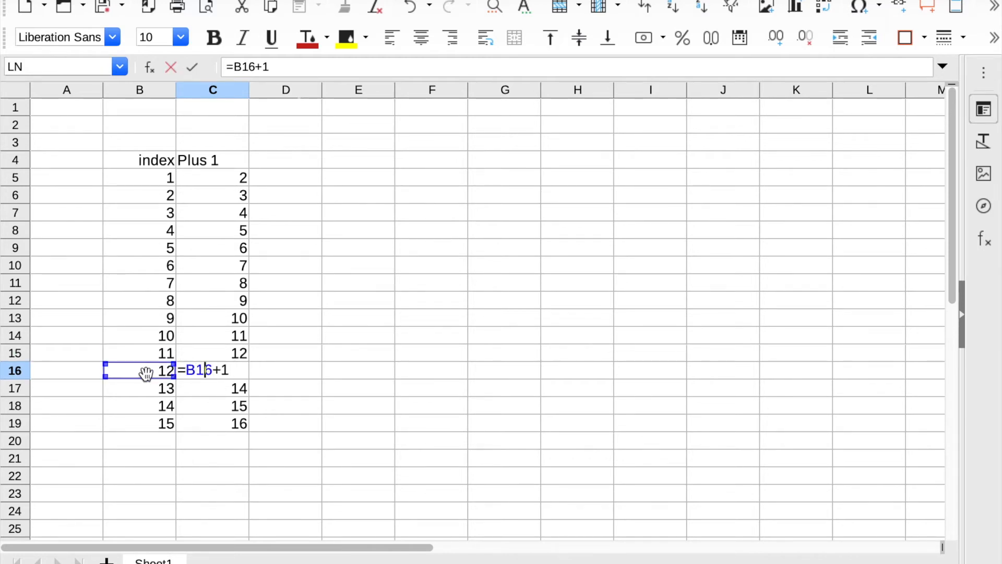
{"action": "key", "text": "Return"}
{"action": "double_click", "coordinate": [218, 387]}
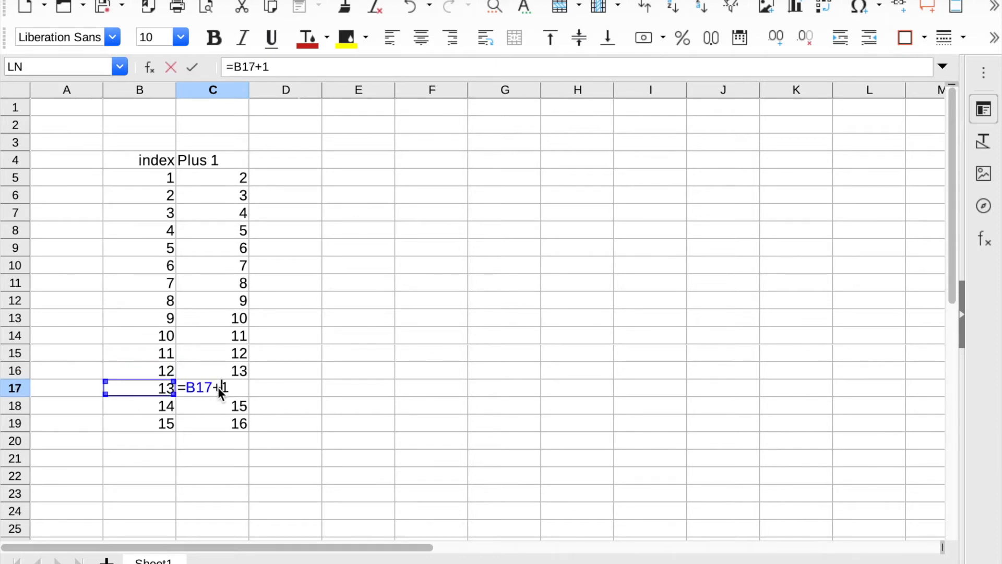
{"action": "key", "text": "Return"}
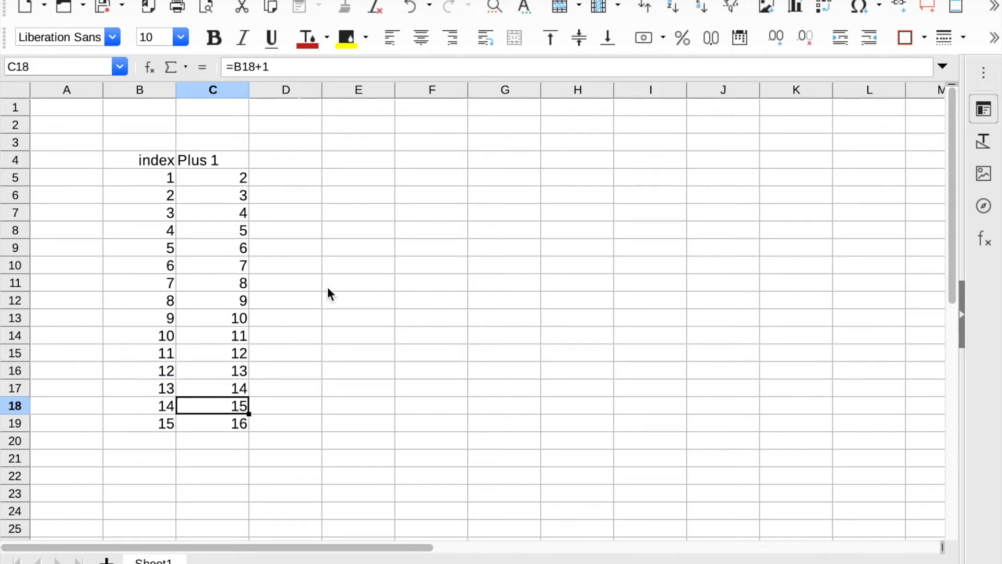
- Enter the heading "square" in D4, beside the Plus 1 heading
{"action": "left_click", "coordinate": [276, 166]}
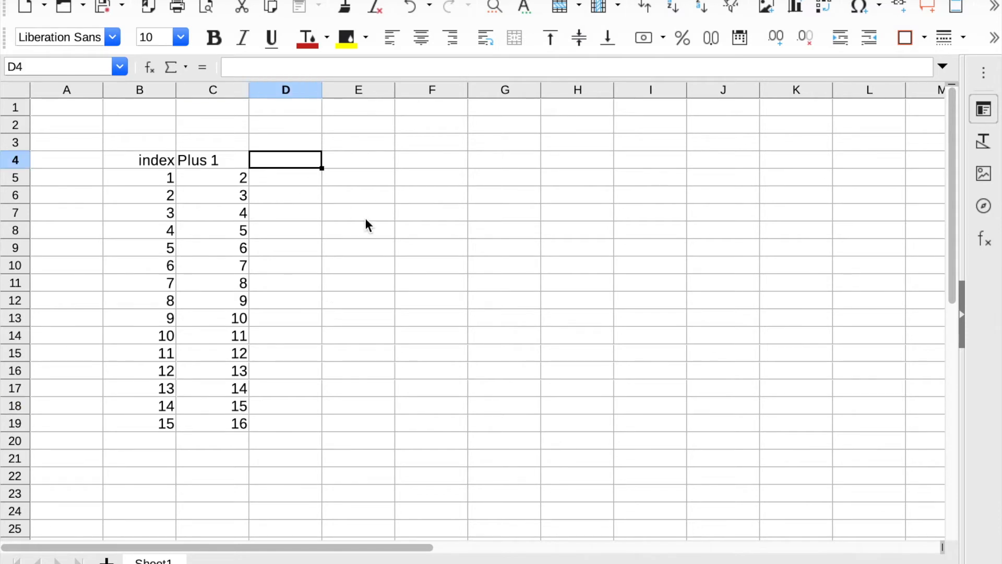
{"action": "type", "text": "square"}
{"action": "key", "text": "Return"}
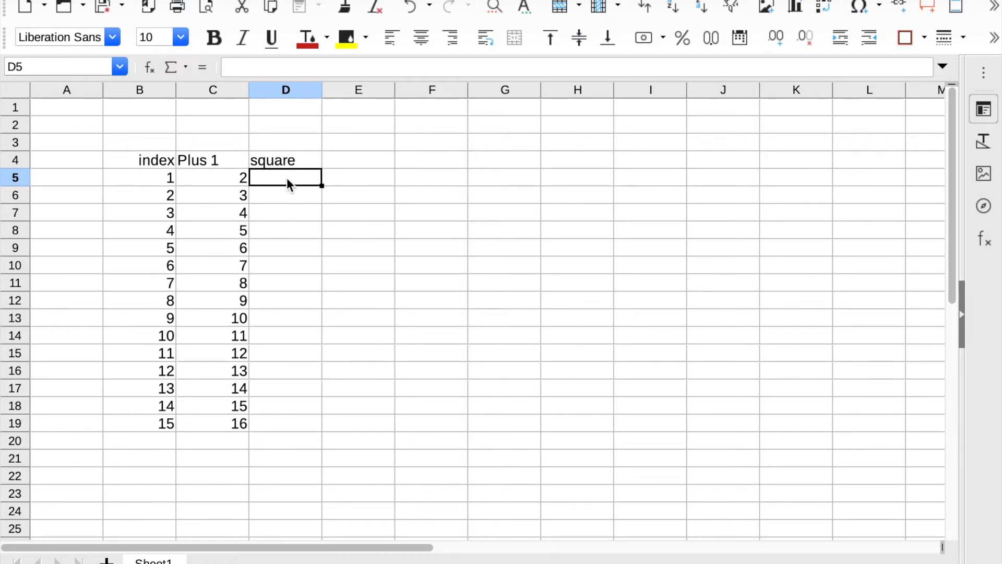
- Enter the formula =B5*B5 in D5 to square the first index value
{"action": "type", "text": "="}
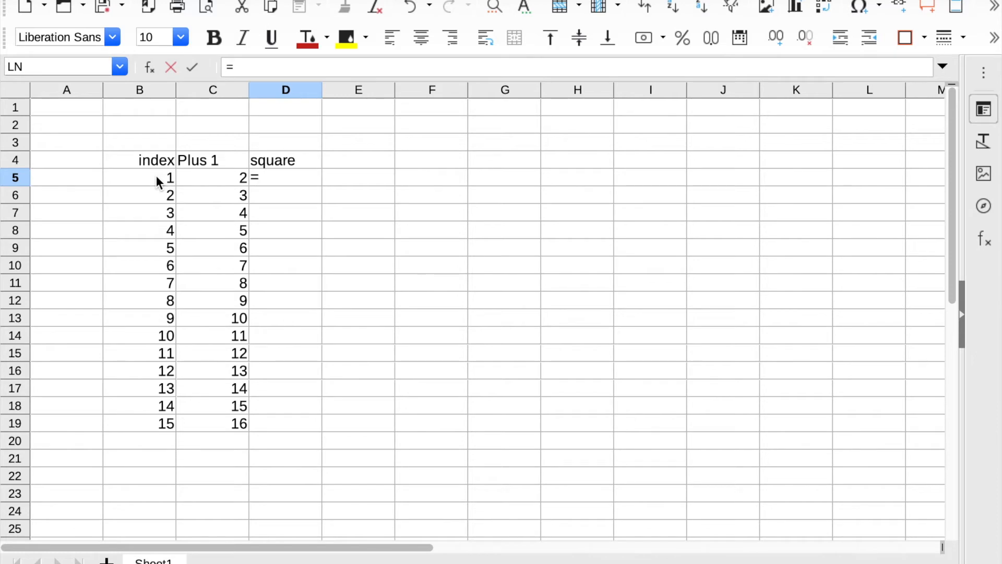
{"action": "left_click", "coordinate": [157, 181]}
{"action": "type", "text": "*"}
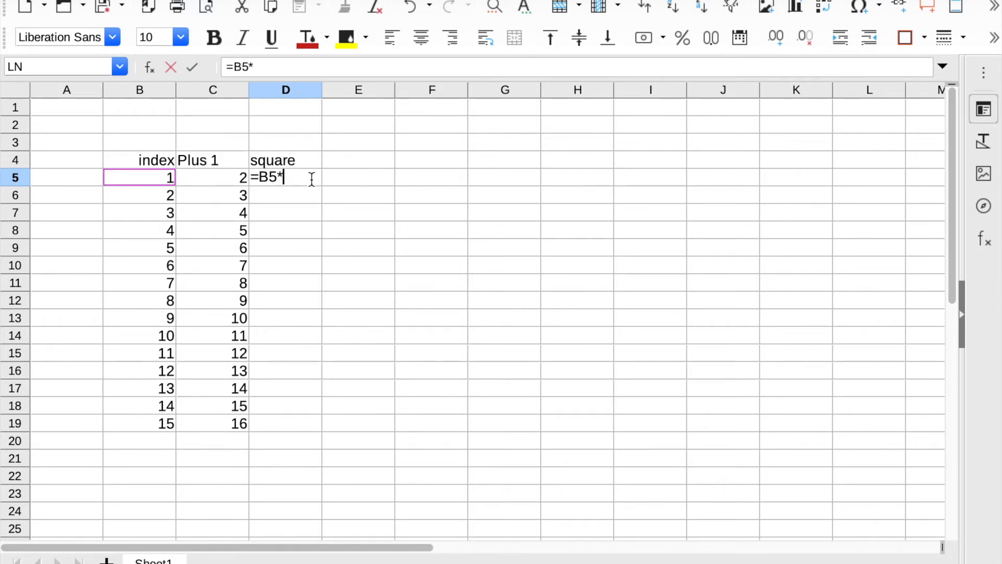
{"action": "left_click", "coordinate": [159, 179]}
{"action": "key", "text": "Return"}
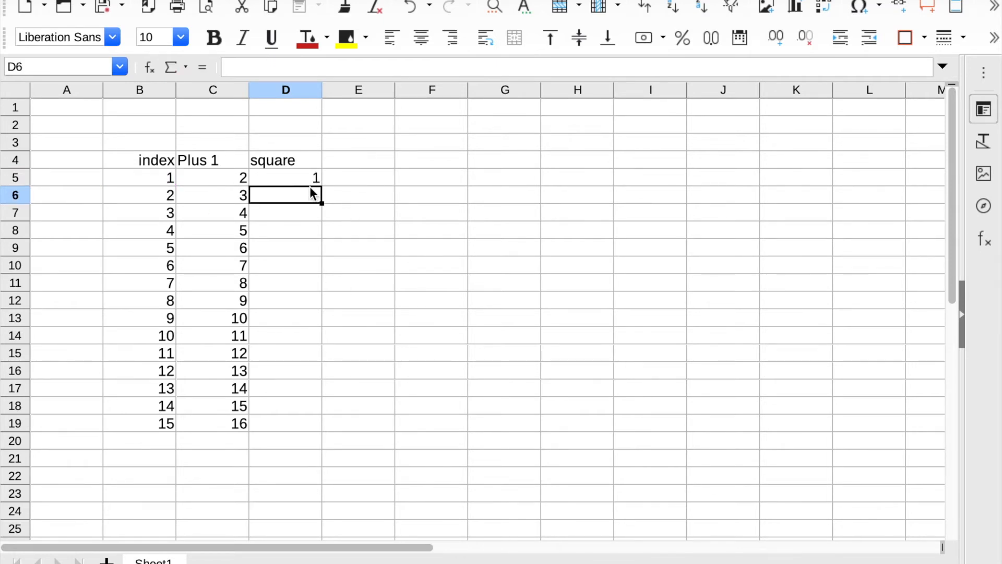
- Fill the squaring formula from D5 down to D19 and inspect the copied formula in D17
{"action": "left_click", "coordinate": [308, 180]}
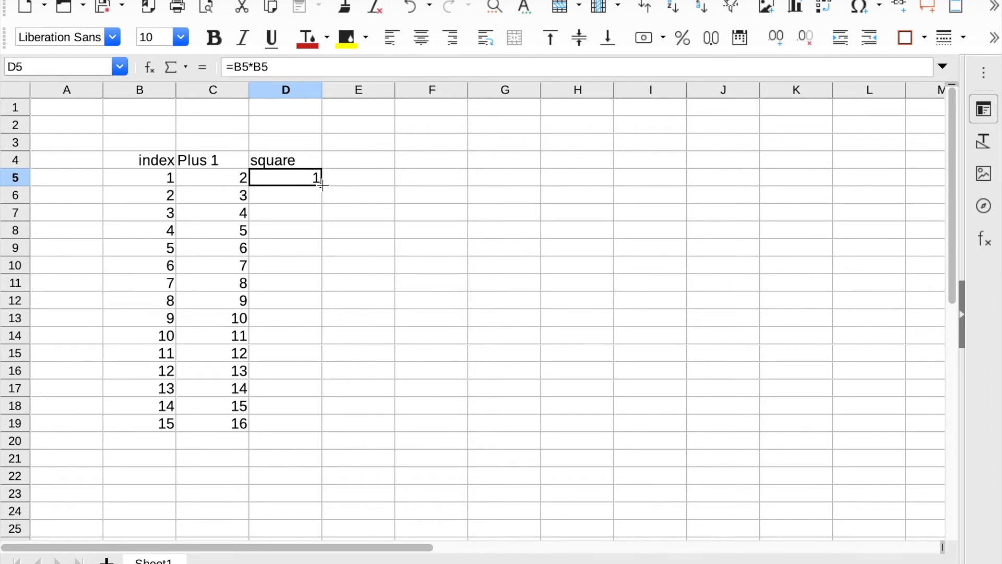
{"action": "left_click_drag", "start_coordinate": [322, 185], "coordinate": [308, 427]}
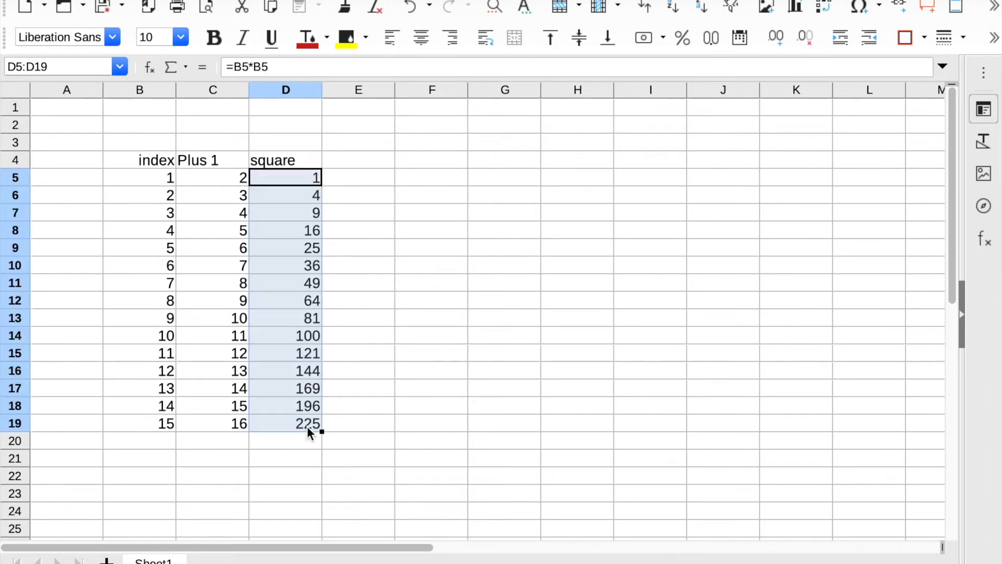
{"action": "left_click", "coordinate": [502, 376]}
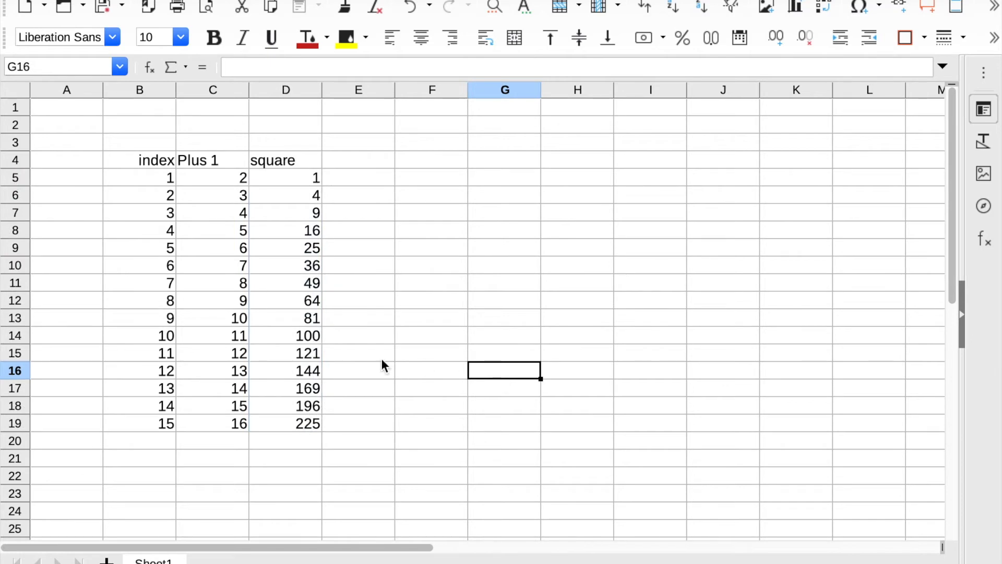
{"action": "double_click", "coordinate": [301, 392]}
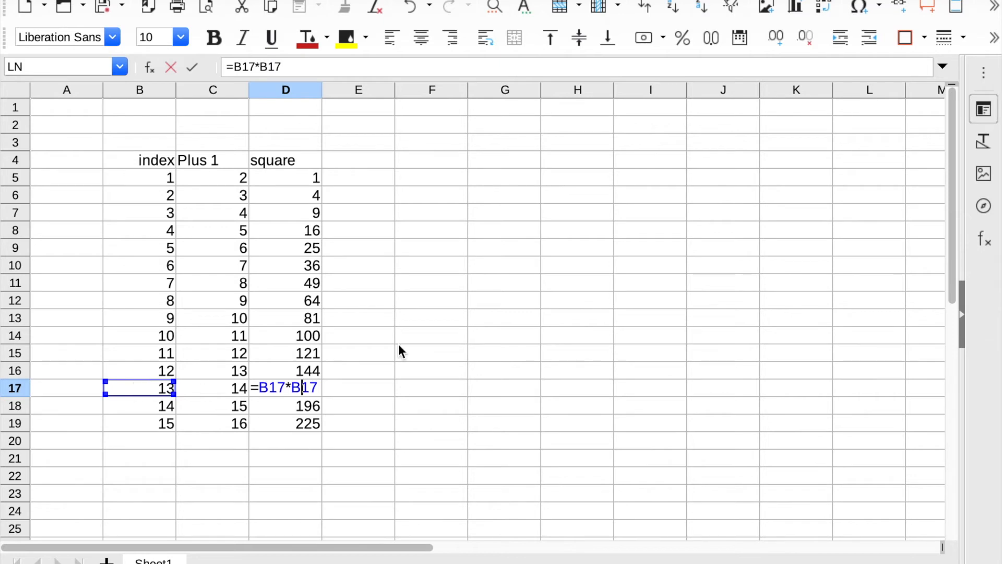
{"action": "key", "text": "Return"}
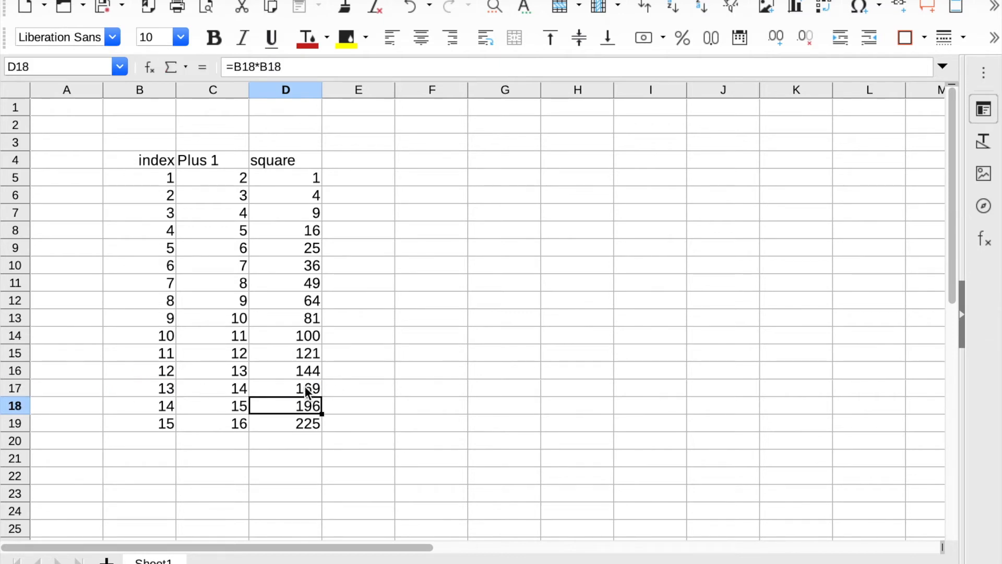
- Enter the heading "div by 10" in E4, beside the square heading
{"action": "left_click", "coordinate": [364, 166]}
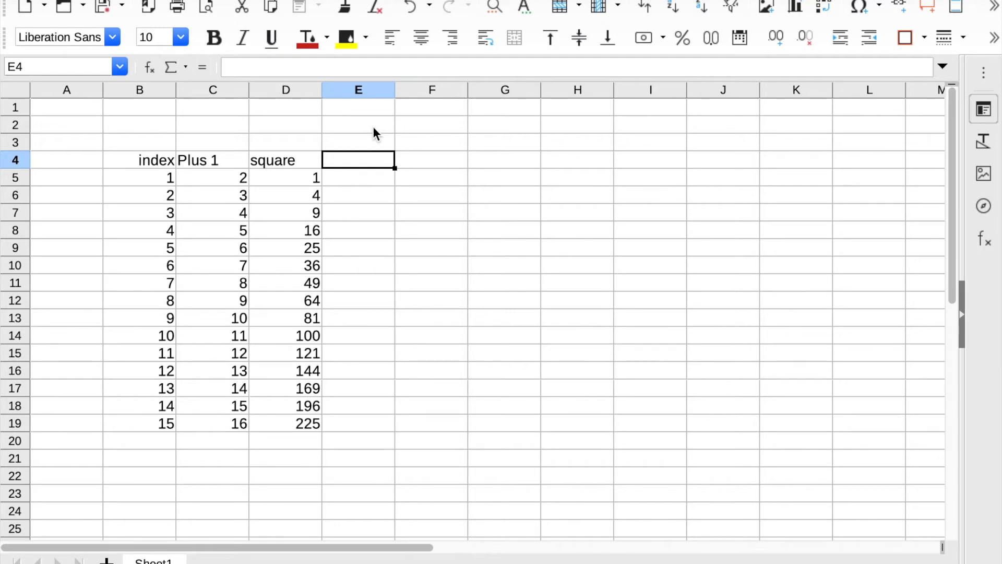
{"action": "type", "text": "di"}
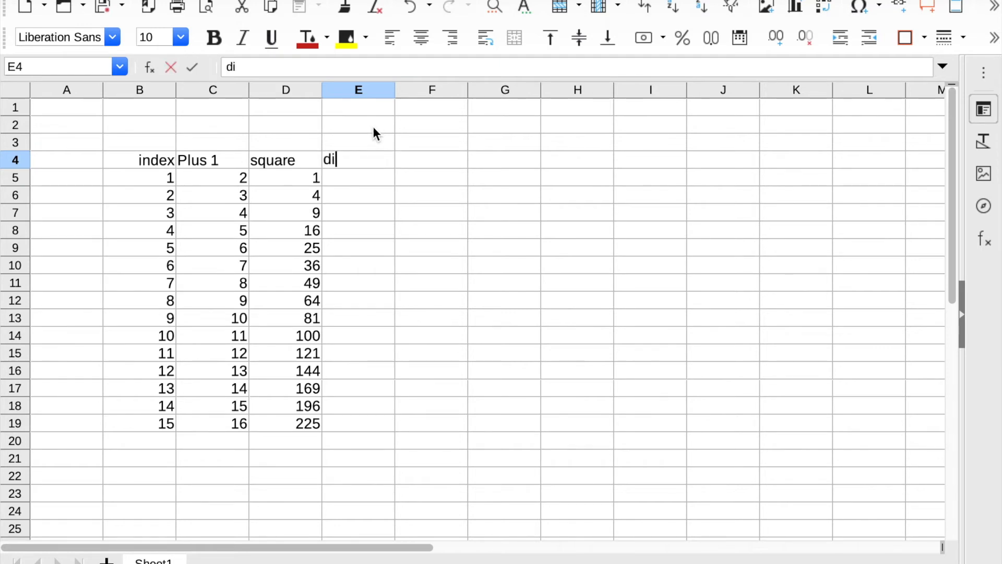
{"action": "type", "text": "v by 10"}
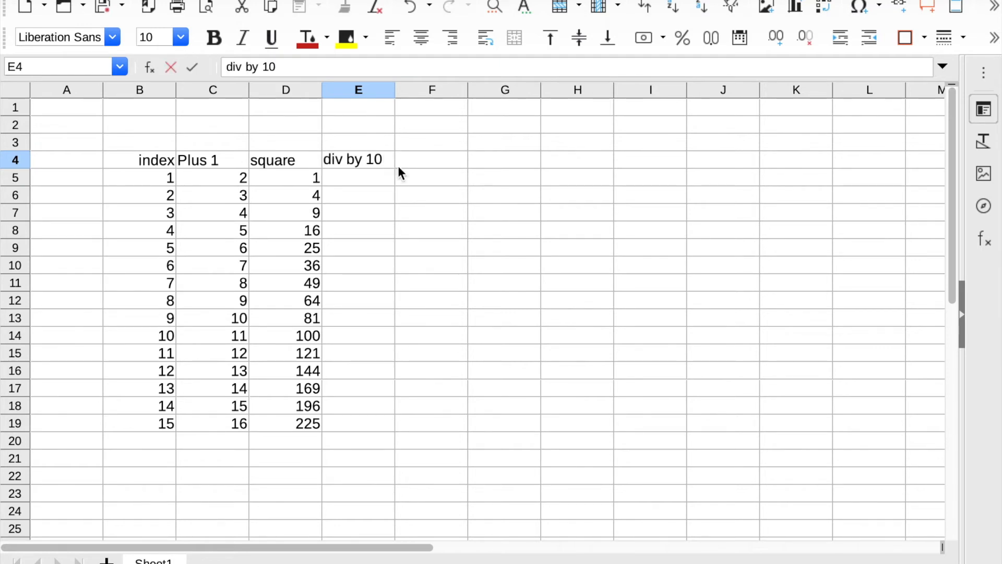
{"action": "key", "text": "Return"}
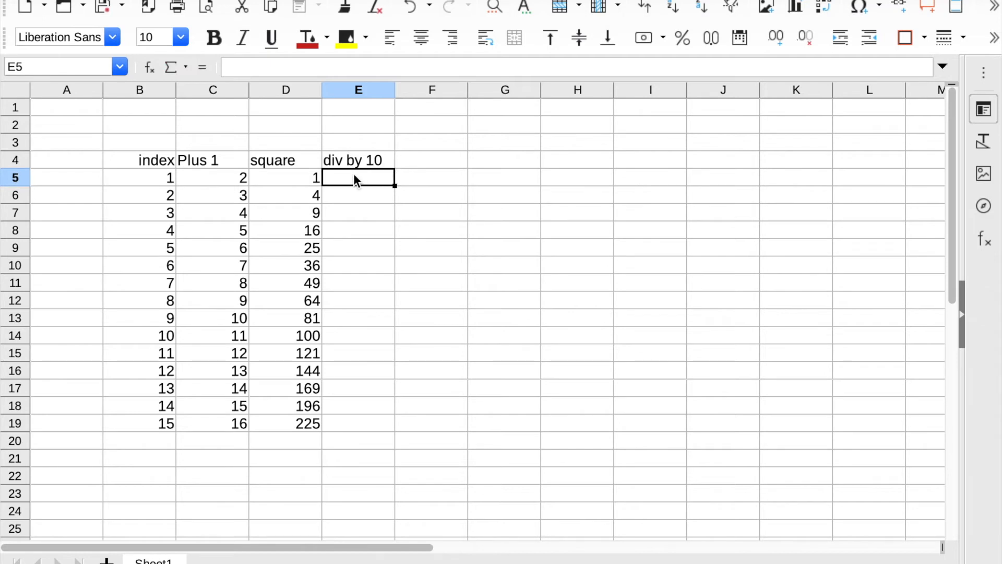
- Enter the formula =B5/10 in E5 and fill it down the div by 10 column to E19
{"action": "type", "text": "="}
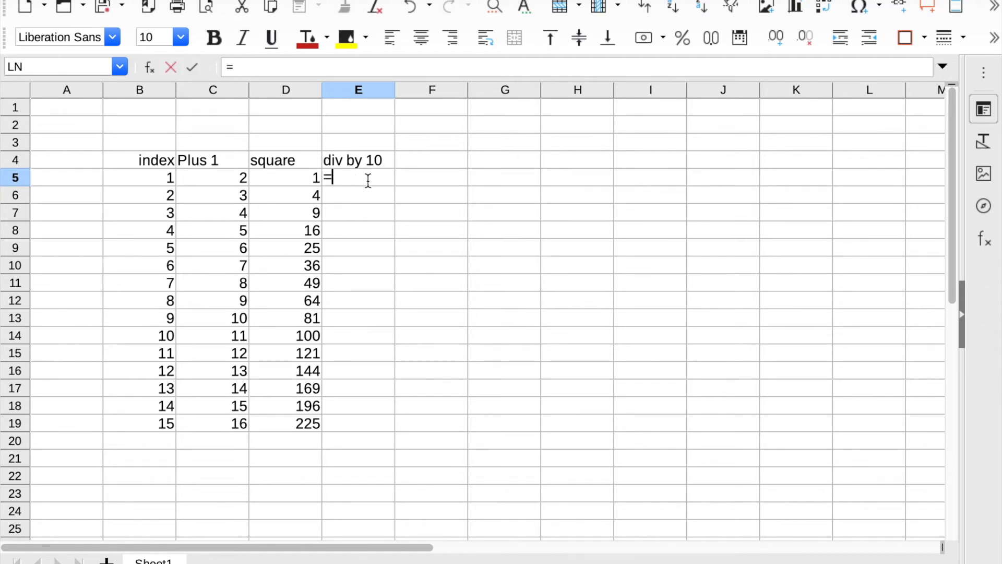
{"action": "left_click", "coordinate": [152, 180]}
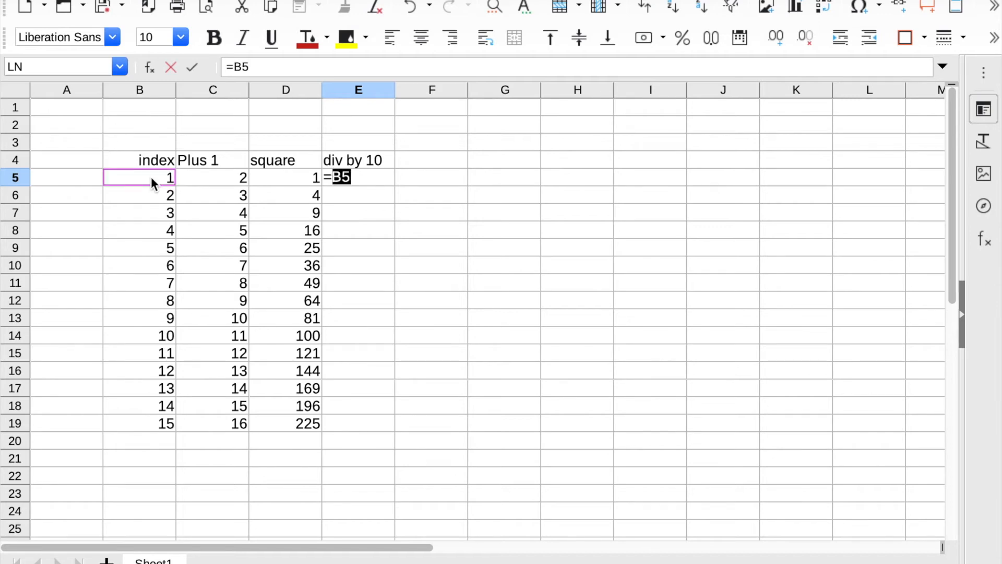
{"action": "type", "text": "/10"}
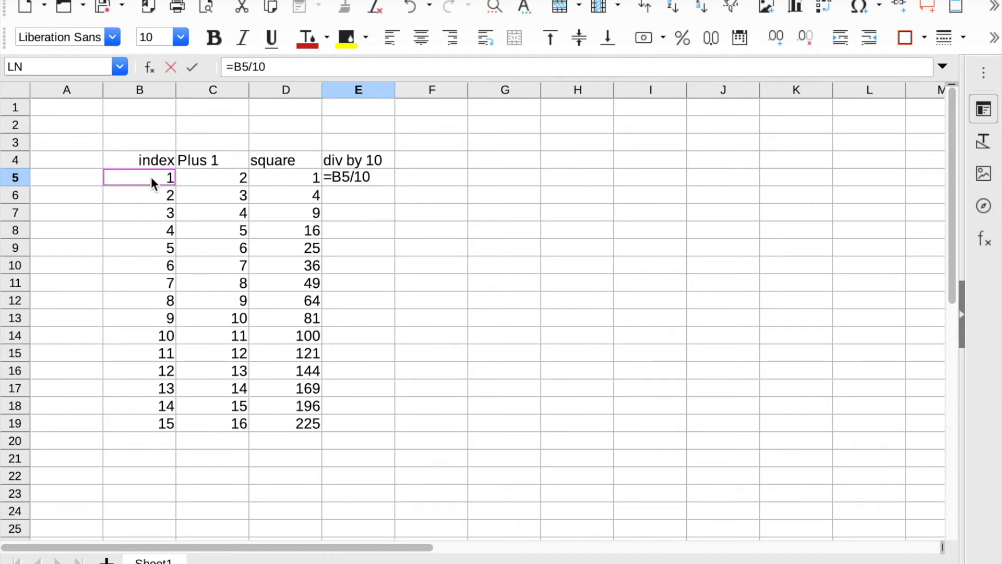
{"action": "key", "text": "Return"}
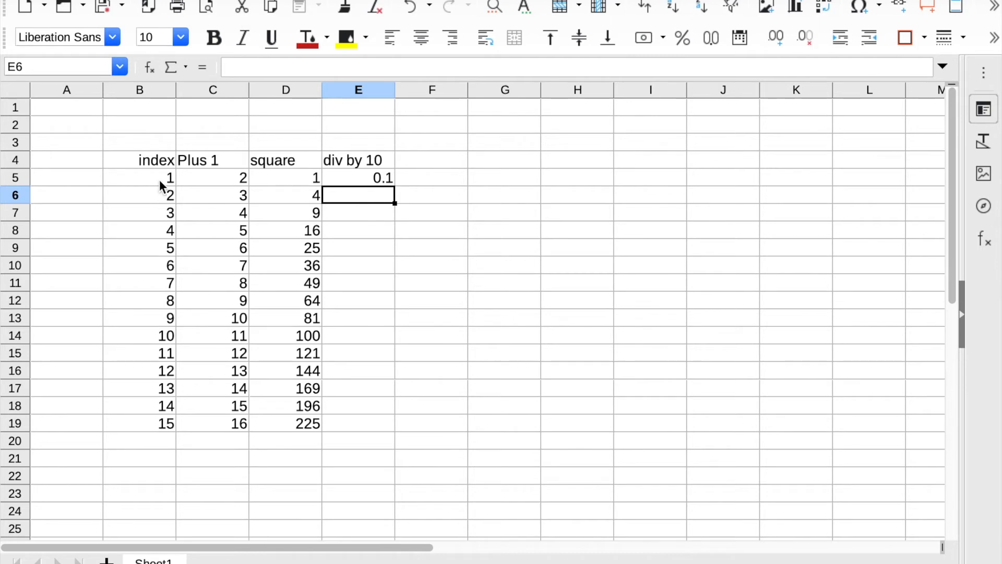
{"action": "left_click", "coordinate": [371, 179]}
{"action": "left_click_drag", "start_coordinate": [394, 186], "coordinate": [392, 427]}
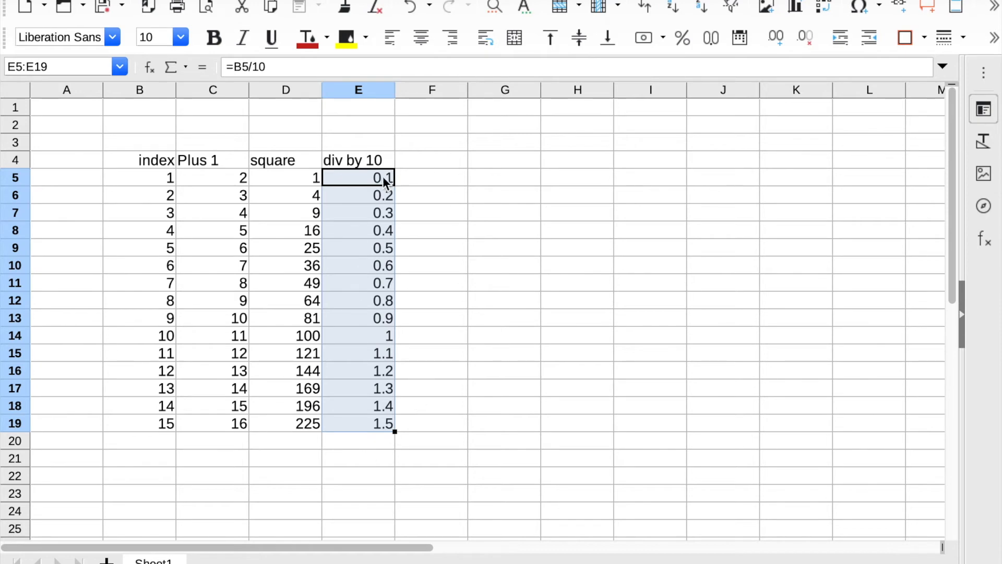
- Increase the decimals of E5:E19 to two places and reduce them to one decimal place
{"action": "left_click", "coordinate": [781, 42]}
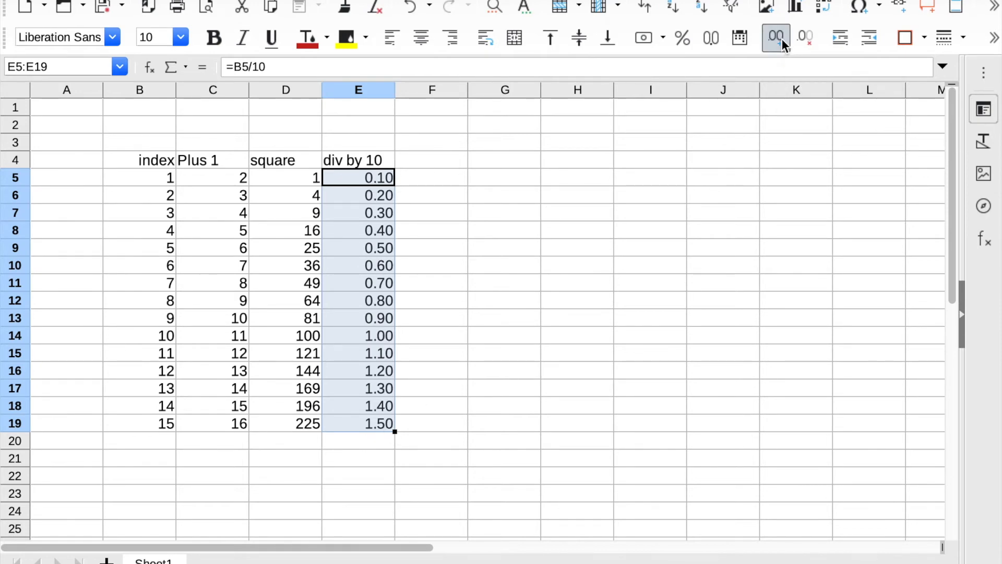
{"action": "left_click", "coordinate": [810, 36]}
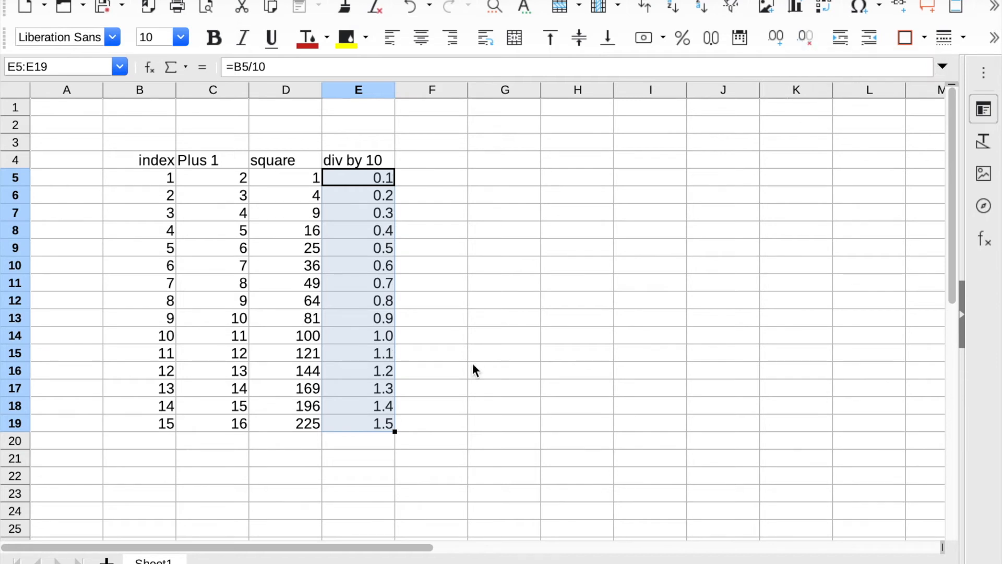
{"action": "left_click", "coordinate": [465, 231]}
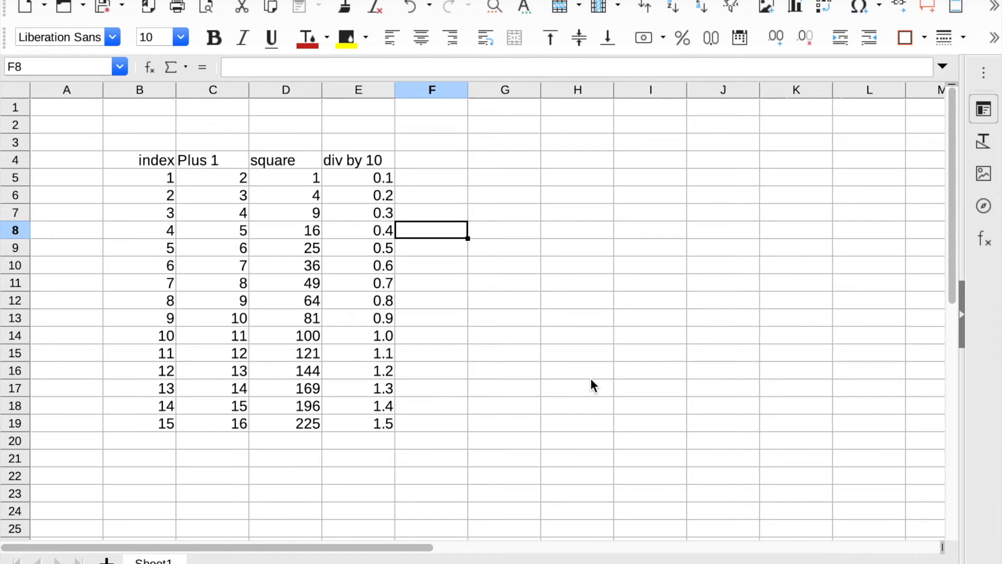
- Enter the heading "ln(index)" in F4, beside the div by 10 heading
{"action": "left_click", "coordinate": [439, 166]}
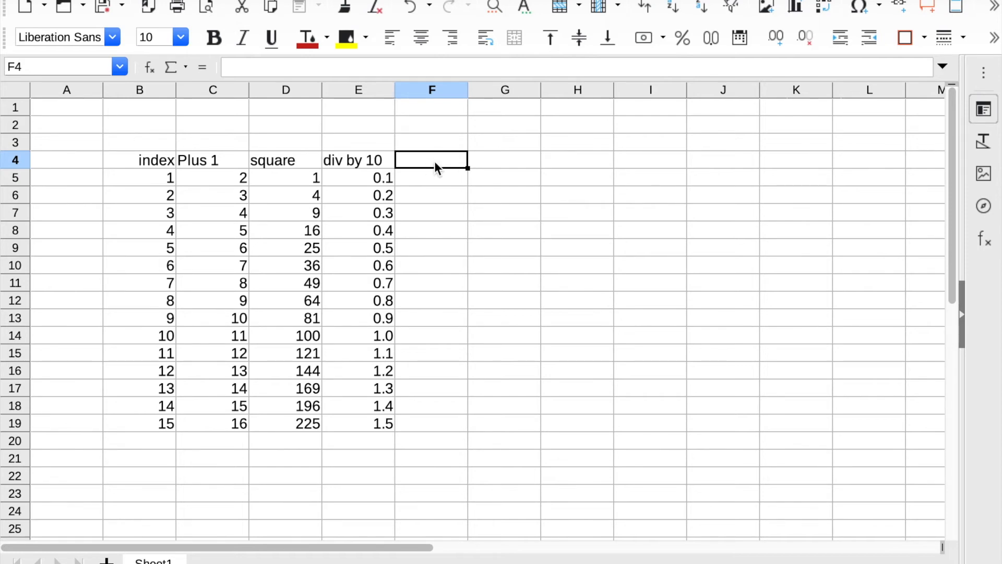
{"action": "type", "text": "In"}
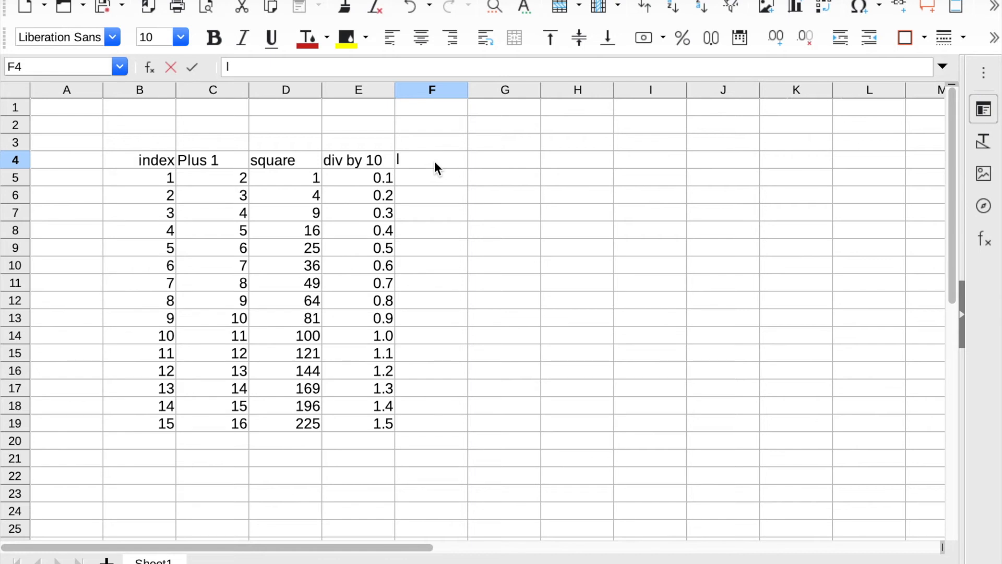
{"action": "type", "text": "(index)"}
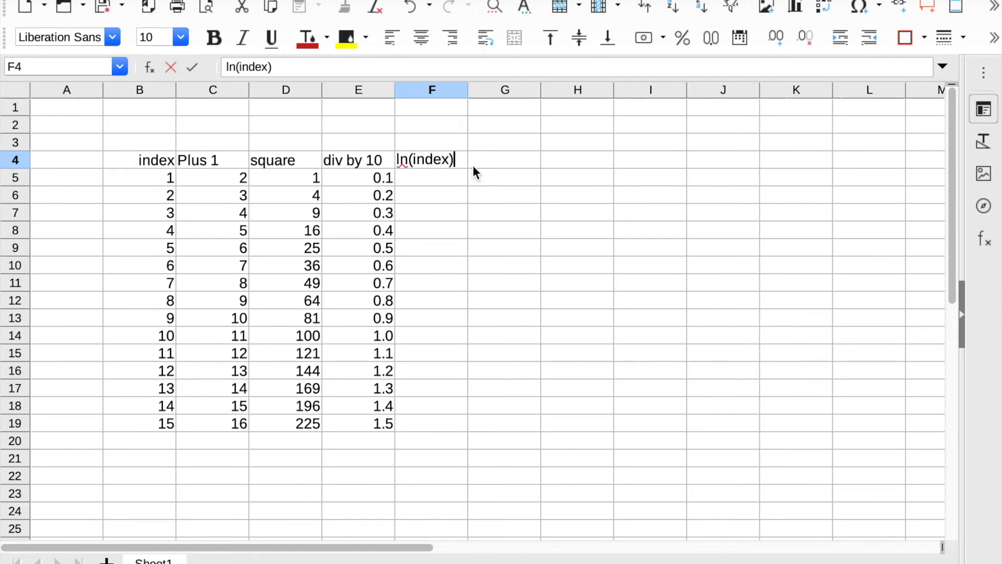
{"action": "key", "text": "Return"}
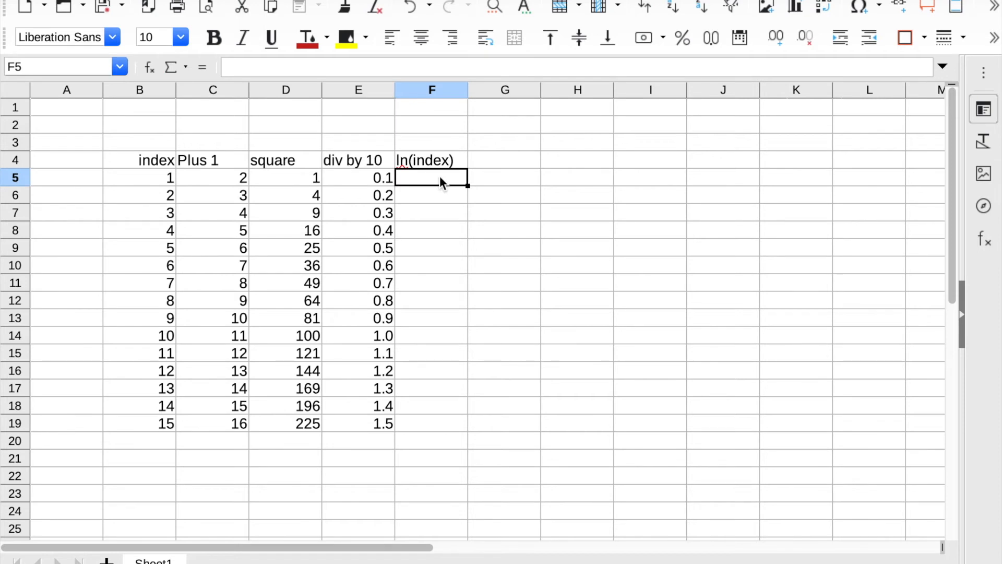
- Enter the formula =ln(B5) in F5 to calculate the natural logarithm of the first index value
{"action": "type", "text": "="}
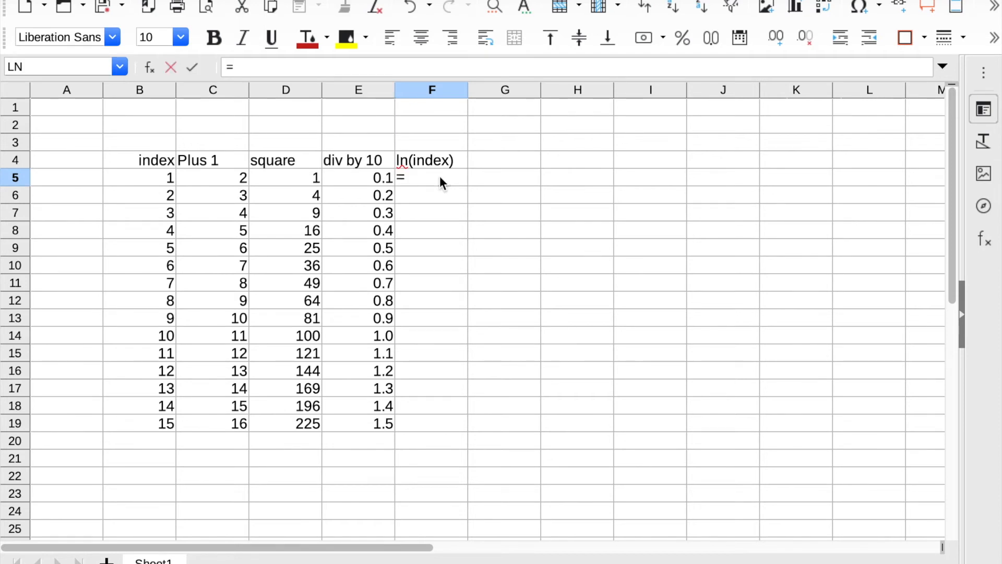
{"action": "type", "text": "ln"}
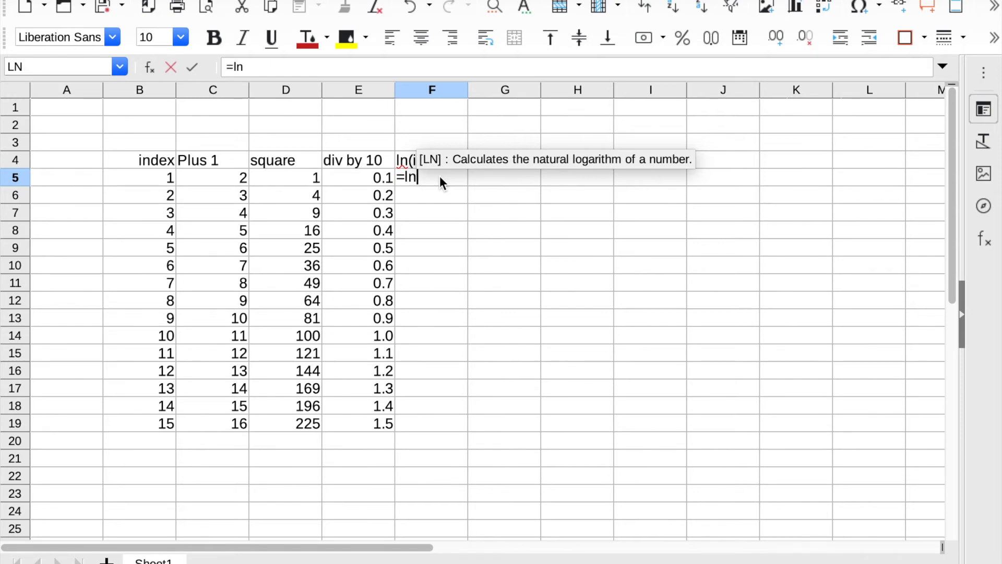
{"action": "type", "text": "("}
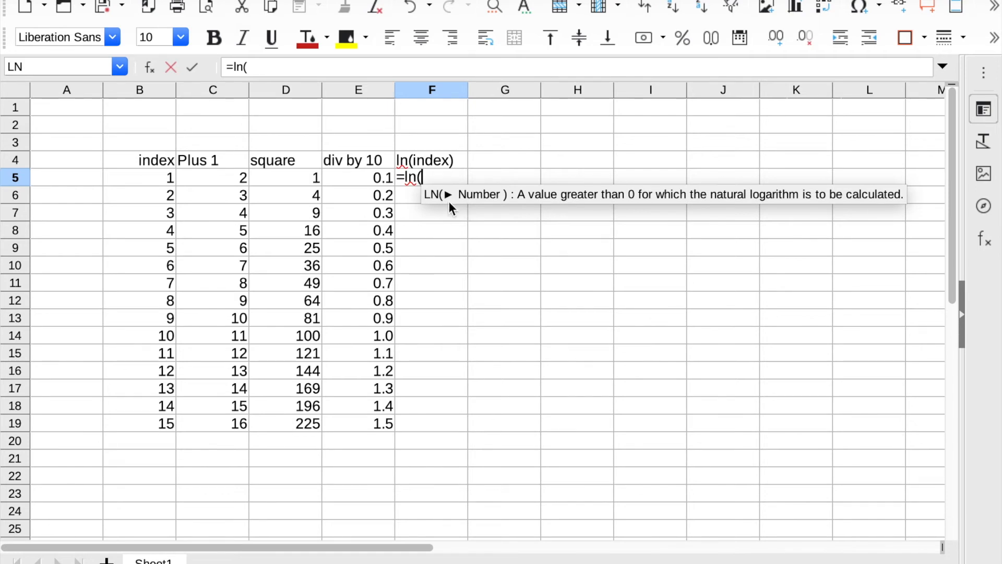
{"action": "left_click", "coordinate": [146, 176]}
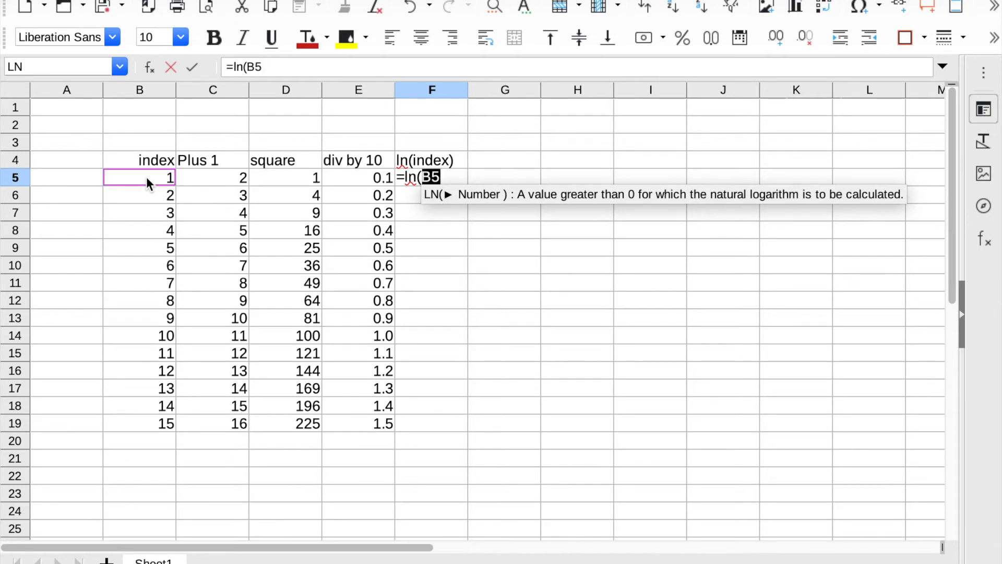
{"action": "type", "text": ")"}
{"action": "key", "text": "Return"}
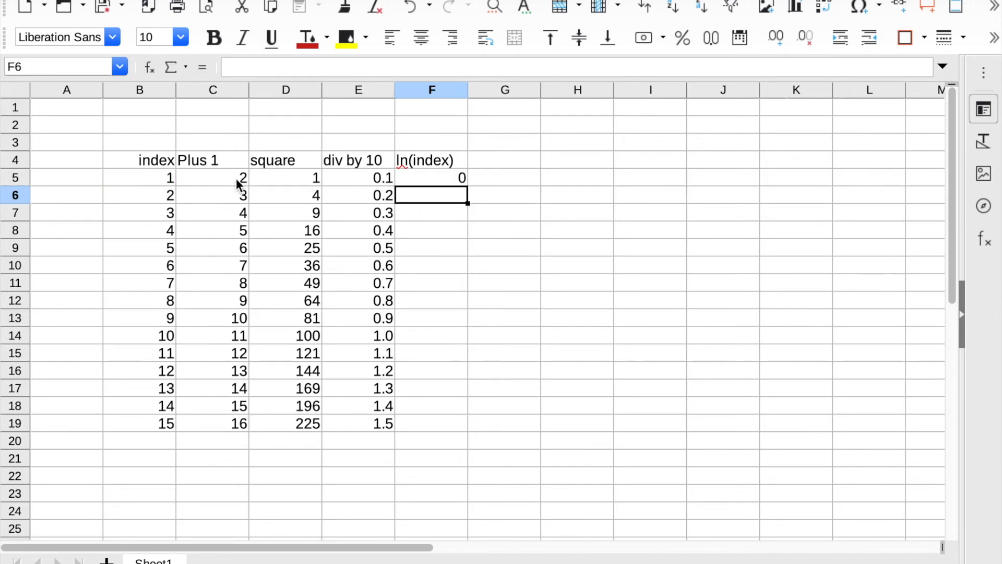
- Fill the natural logarithm formula in F5 down the ln(index) column to F19
{"action": "left_click", "coordinate": [430, 176]}
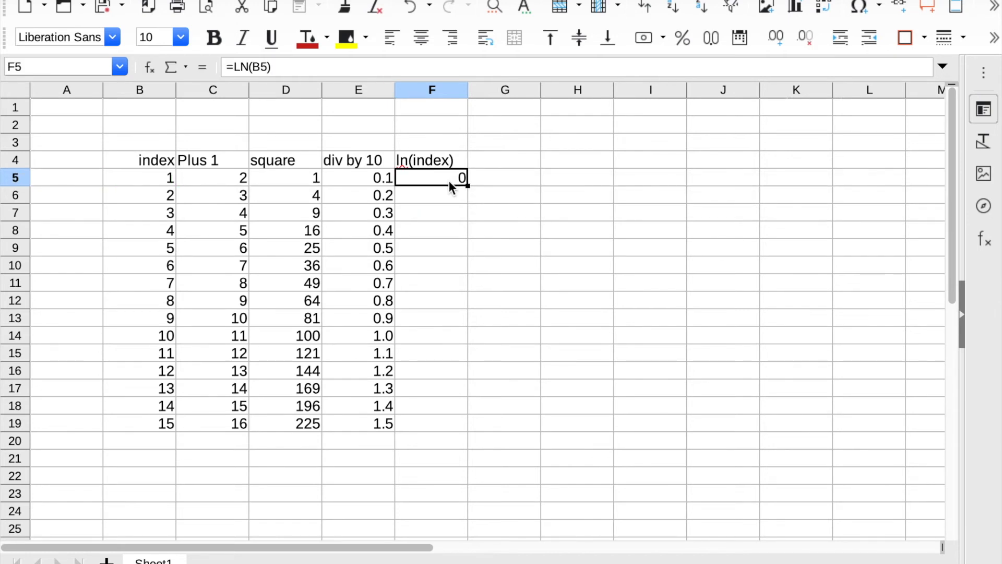
{"action": "left_click_drag", "start_coordinate": [469, 187], "coordinate": [454, 424]}
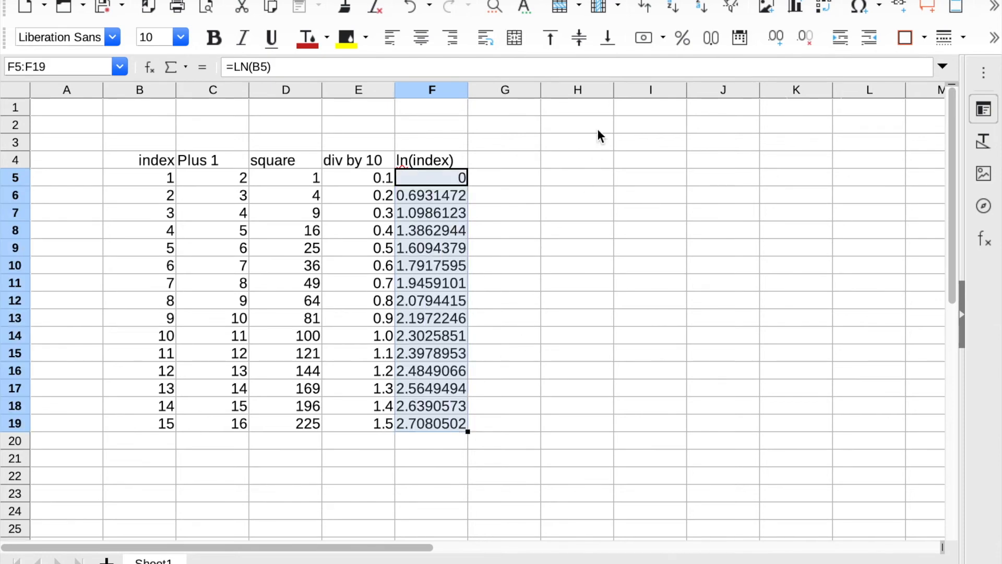
{"action": "left_click", "coordinate": [569, 192]}
- Format the ln(index) values in F5:F19 to show three decimal places
{"action": "left_click_drag", "start_coordinate": [437, 177], "coordinate": [430, 422]}
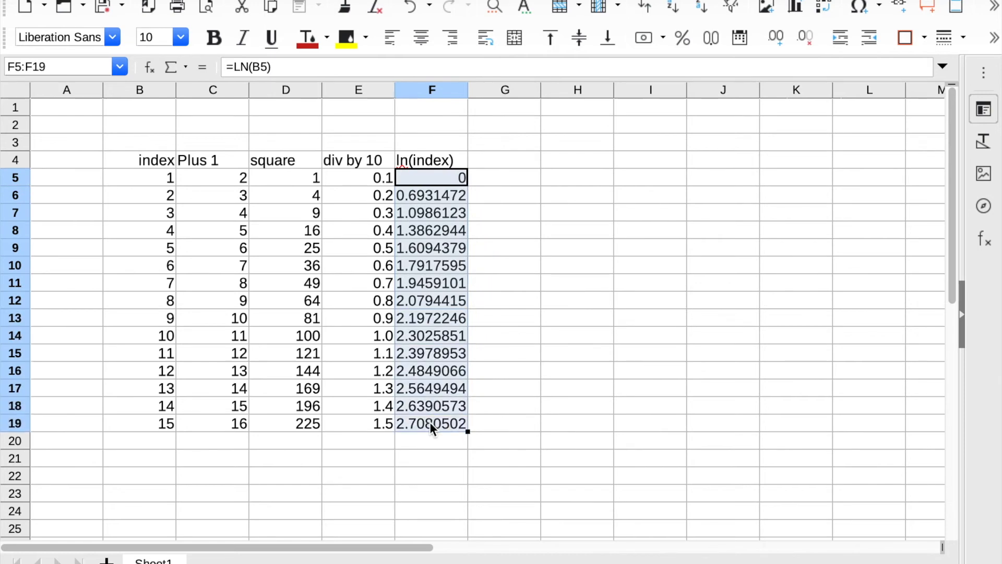
{"action": "left_click", "coordinate": [775, 37]}
{"action": "left_click", "coordinate": [812, 38]}
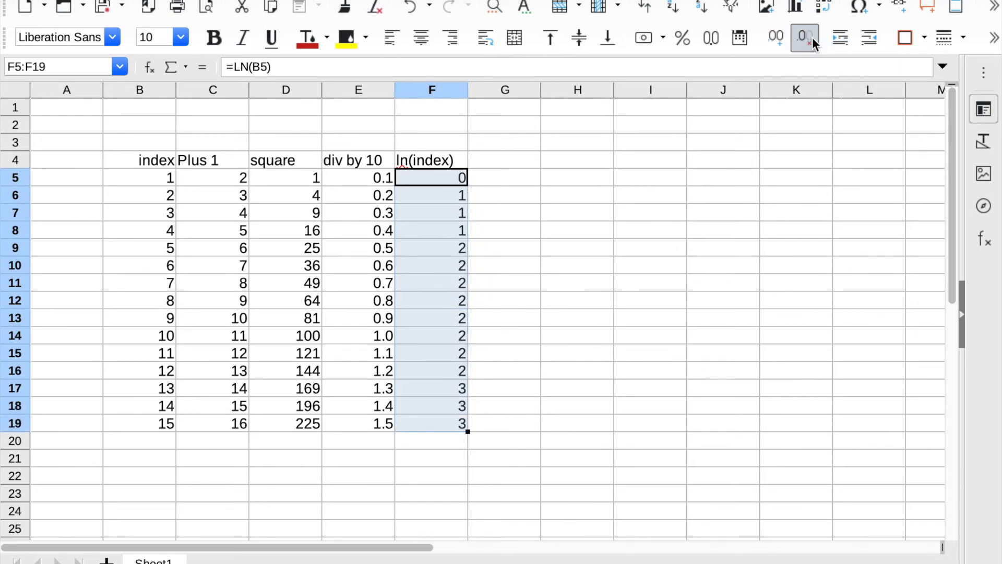
{"action": "left_click", "coordinate": [775, 38]}
{"action": "left_click", "coordinate": [775, 37]}
{"action": "left_click", "coordinate": [776, 38]}
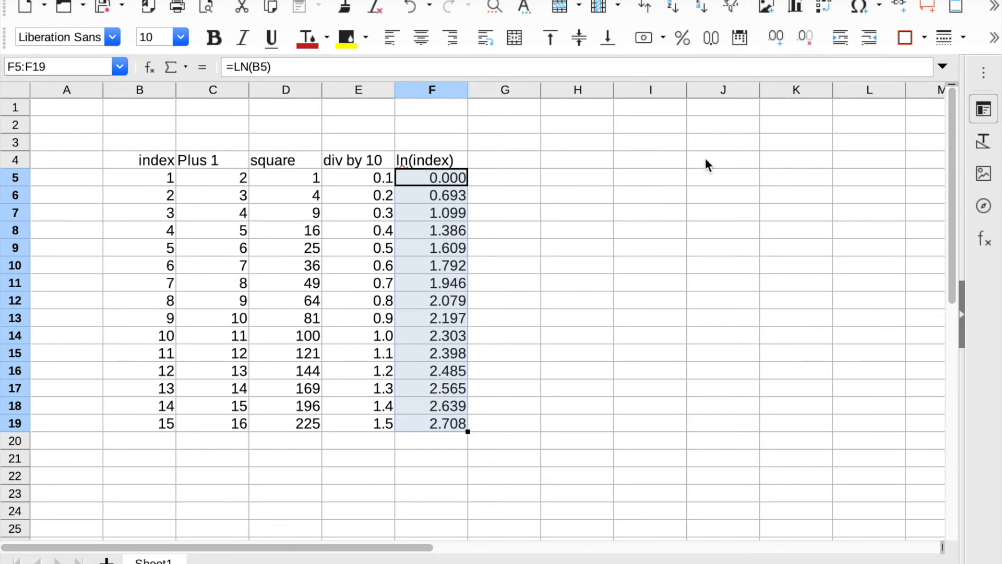
{"action": "left_click", "coordinate": [694, 179]}
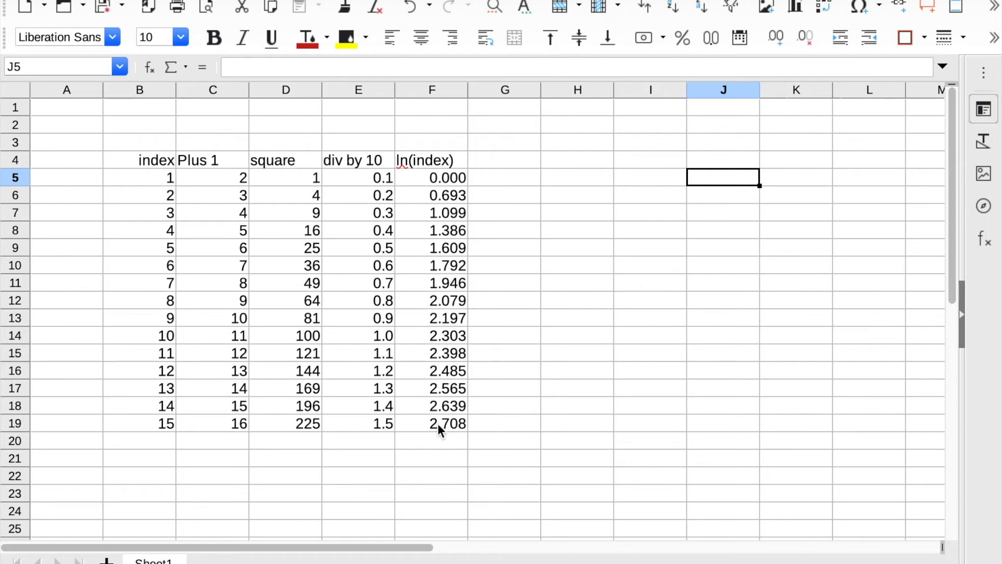
- Browse the list of all available functions in the Function Wizard and close it without inserting one
{"action": "left_click", "coordinate": [151, 67]}
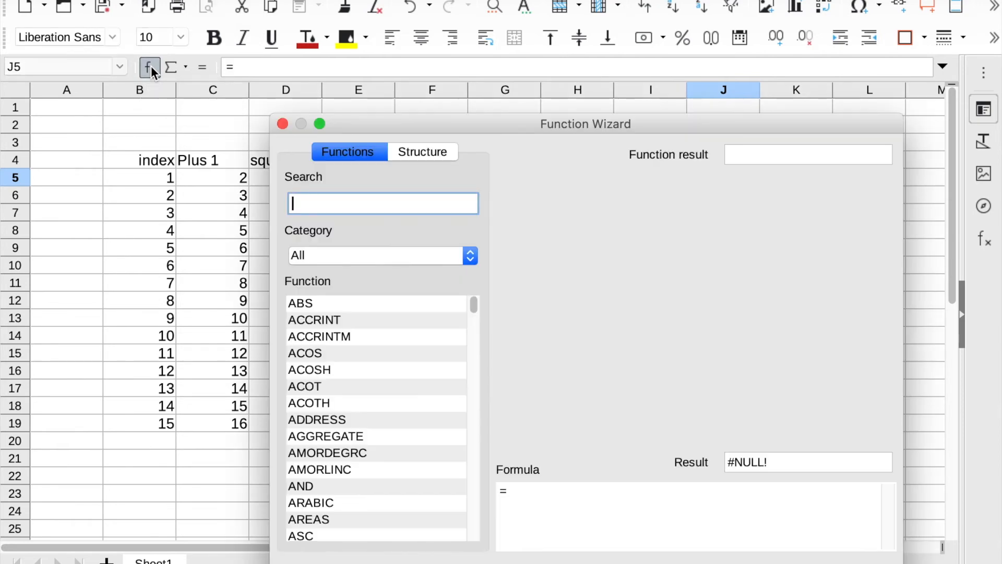
{"action": "scroll", "coordinate": [343, 434], "scroll_direction": "down", "scroll_amount": 3}
{"action": "scroll", "coordinate": [343, 438], "scroll_direction": "down", "scroll_amount": 20}
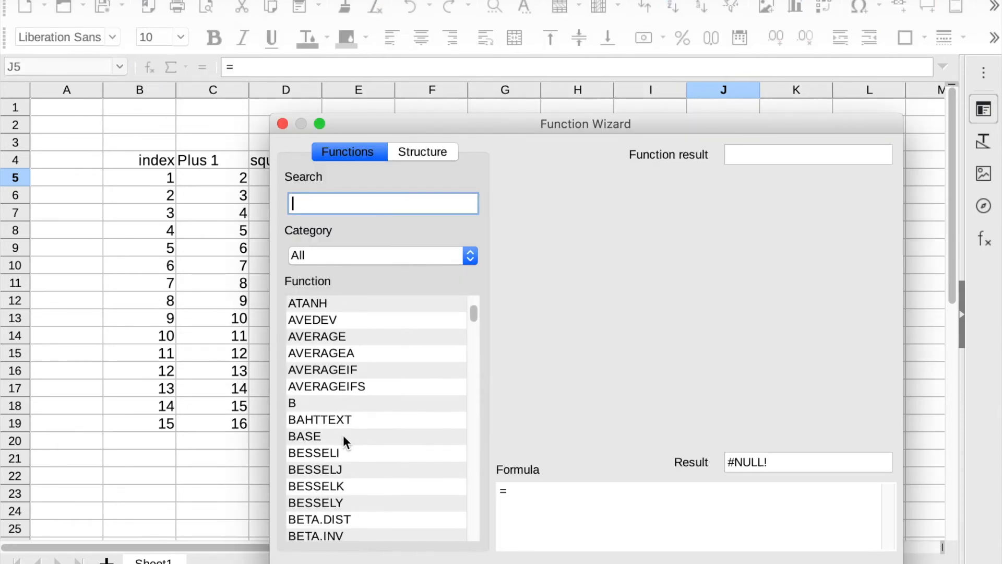
{"action": "scroll", "coordinate": [344, 438], "scroll_direction": "down", "scroll_amount": 20}
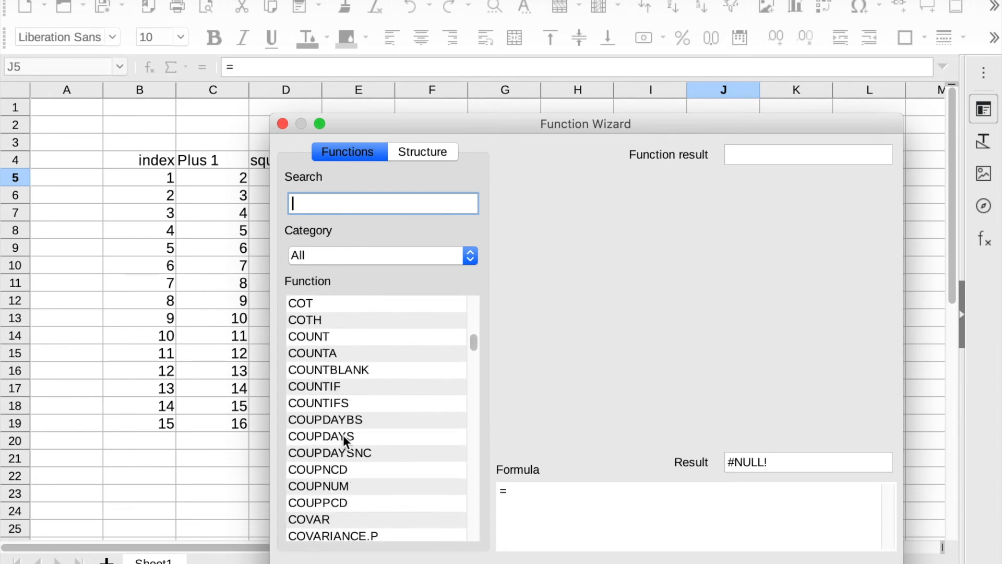
{"action": "scroll", "coordinate": [343, 434], "scroll_direction": "down", "scroll_amount": 20}
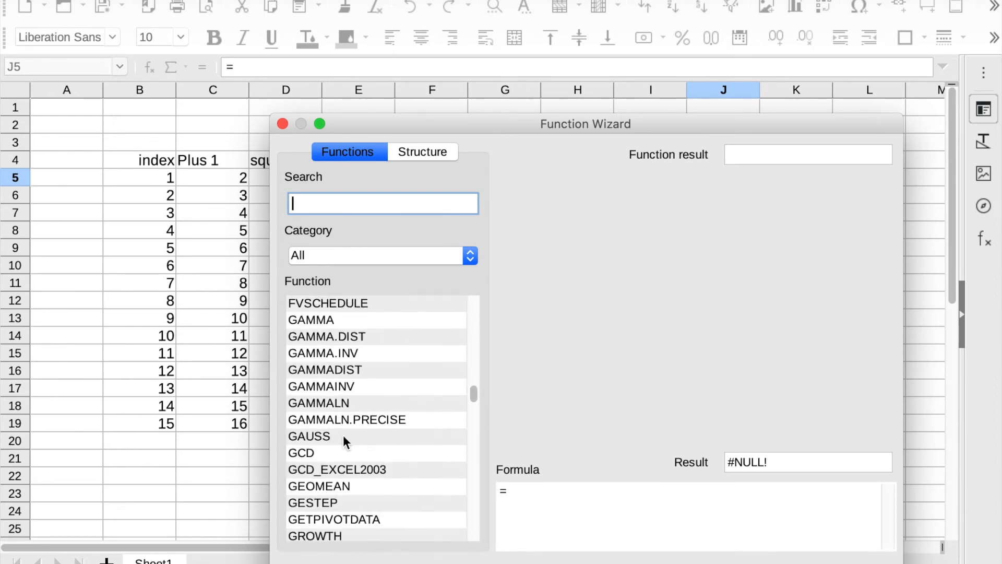
{"action": "scroll", "coordinate": [343, 434], "scroll_direction": "down", "scroll_amount": 15}
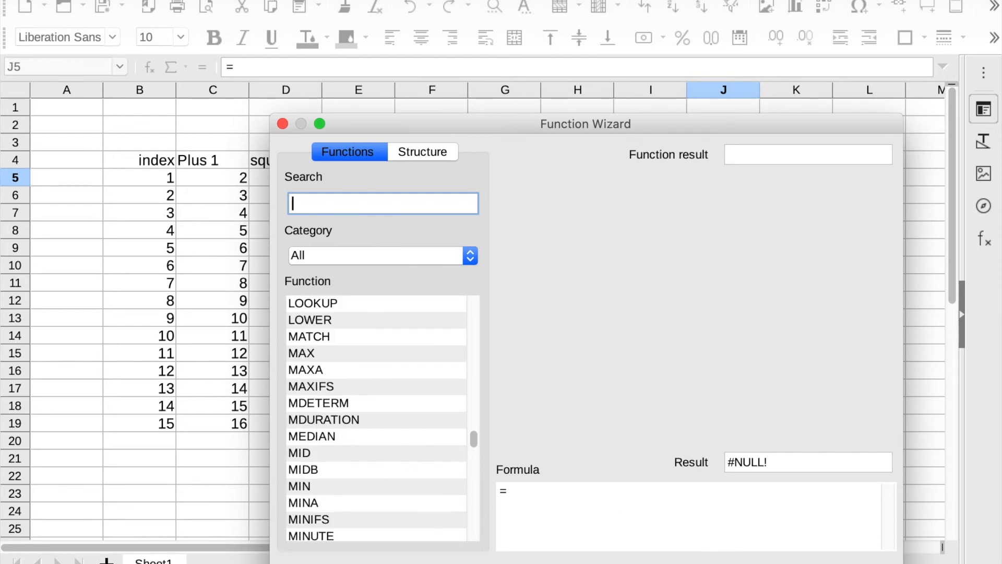
{"action": "key", "text": "Escape"}
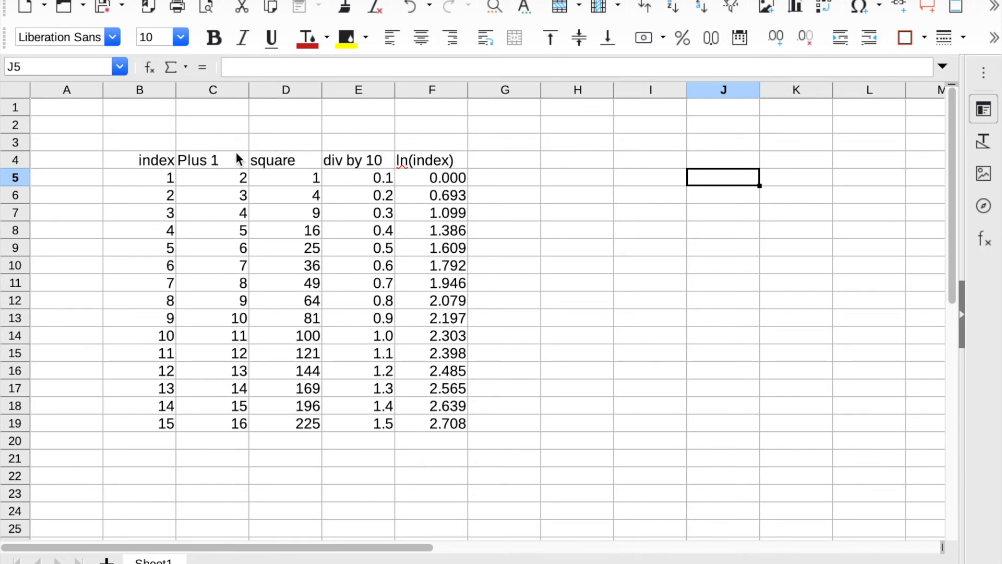
- Right-align the headings in C4:F4 so they line up with the numbers below them
{"action": "left_click_drag", "start_coordinate": [209, 163], "coordinate": [465, 171]}
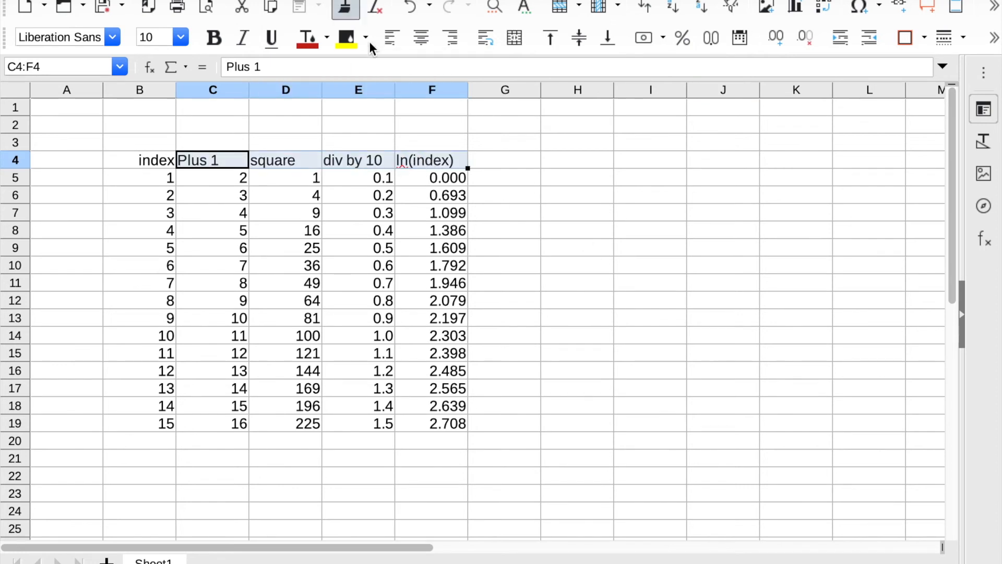
{"action": "left_click", "coordinate": [456, 38]}
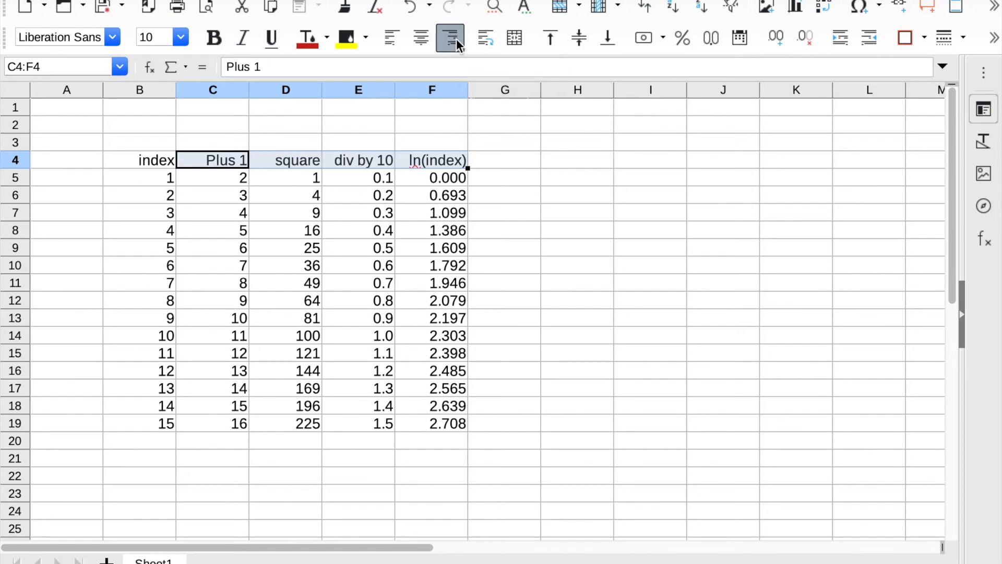
{"action": "left_click", "coordinate": [605, 280]}
{"action": "scroll", "coordinate": [190, 174], "scroll_direction": "right", "scroll_amount": 4}
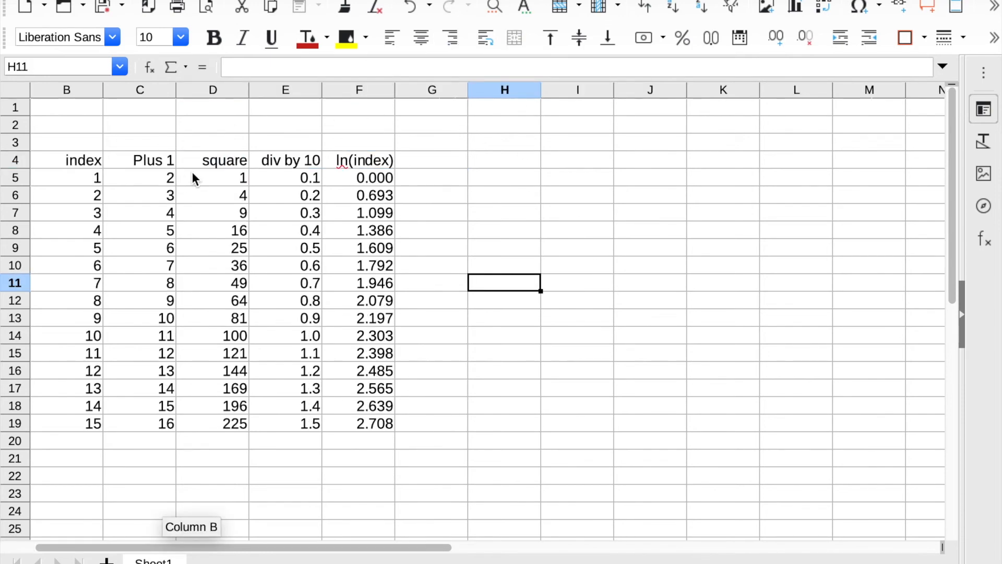
{"action": "scroll", "coordinate": [323, 203], "scroll_direction": "left", "scroll_amount": 4}
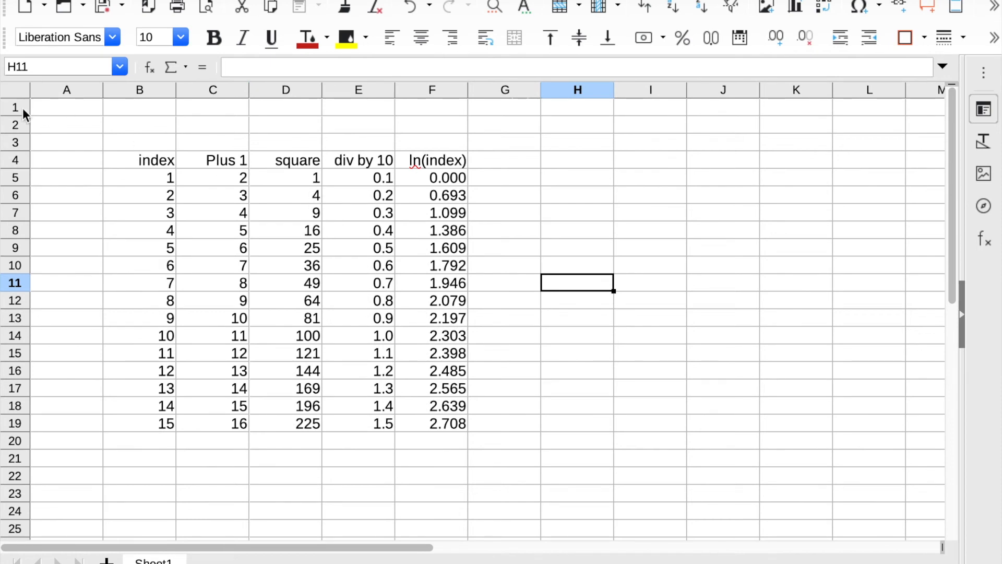
- Apply a black background colour to the heading cells B4:F4
{"action": "left_click_drag", "start_coordinate": [130, 161], "coordinate": [422, 164]}
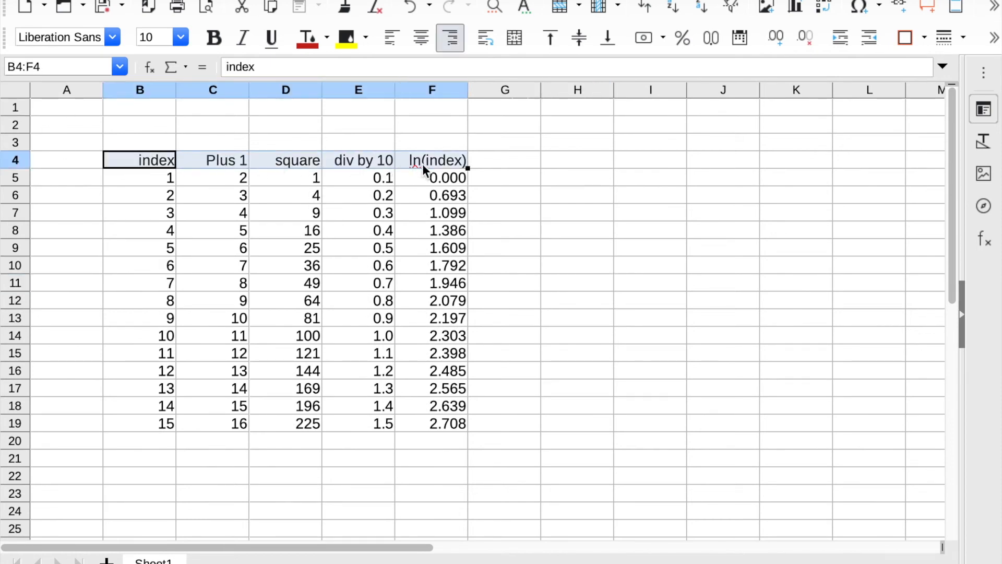
{"action": "left_click", "coordinate": [367, 37]}
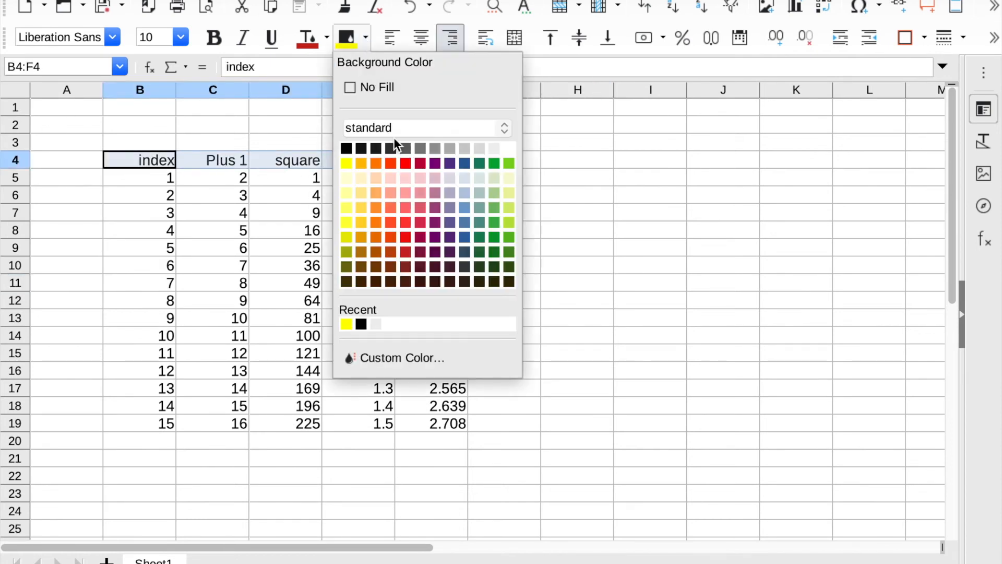
{"action": "left_click", "coordinate": [346, 149]}
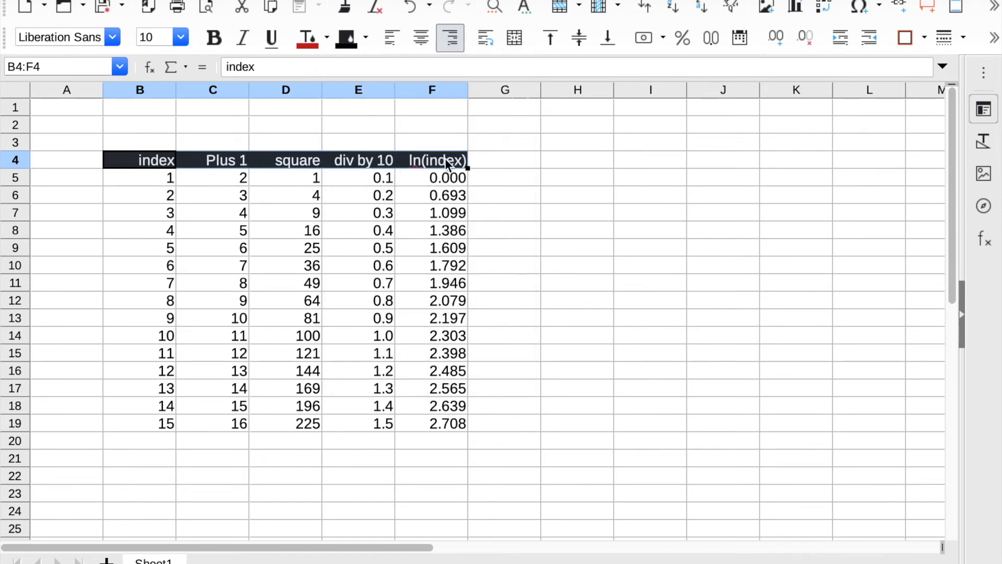
{"action": "left_click", "coordinate": [556, 137]}
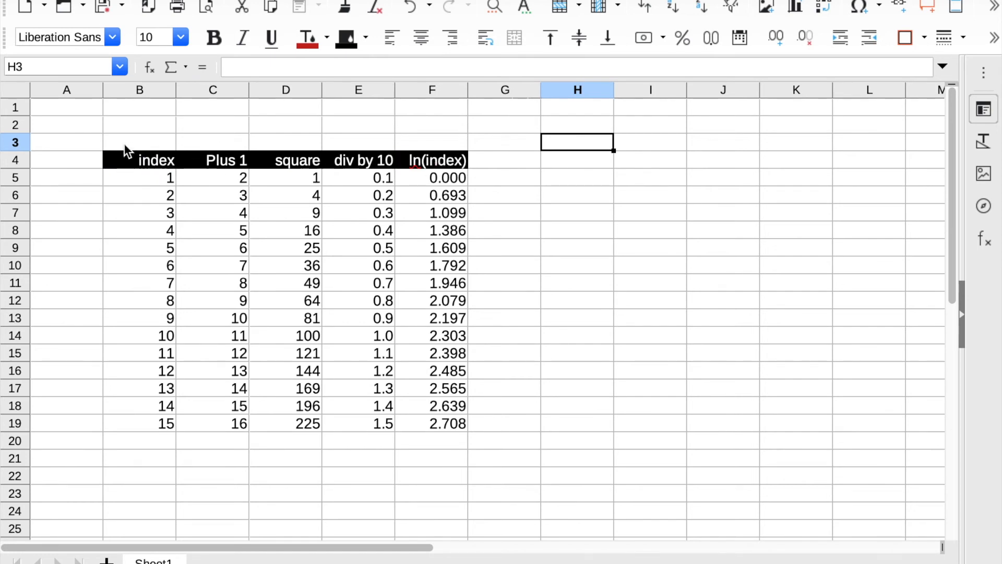
- Change the font colour of the headings in B4:F4 to yellow
{"action": "left_click_drag", "start_coordinate": [141, 160], "coordinate": [435, 165]}
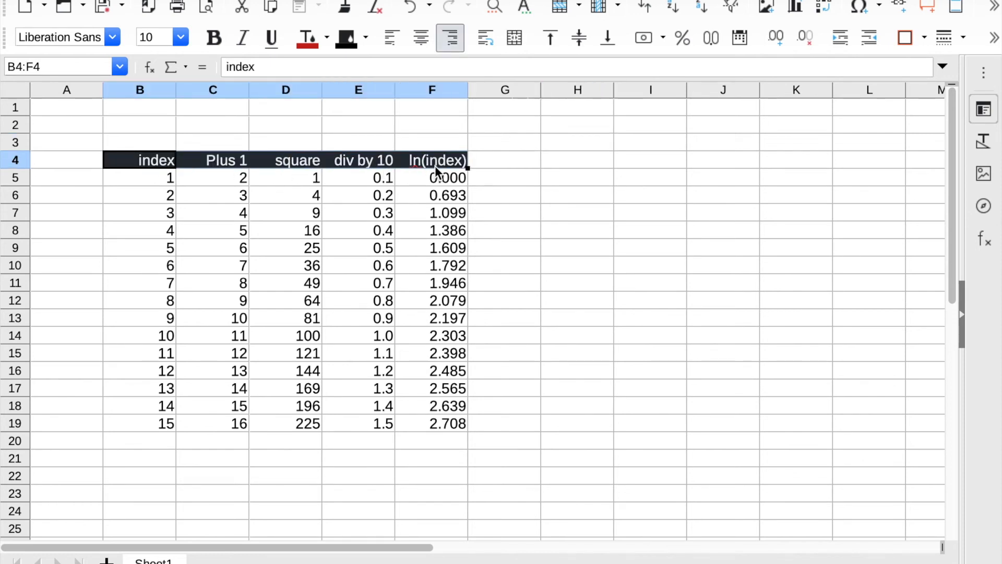
{"action": "left_click", "coordinate": [325, 38]}
{"action": "left_click", "coordinate": [308, 164]}
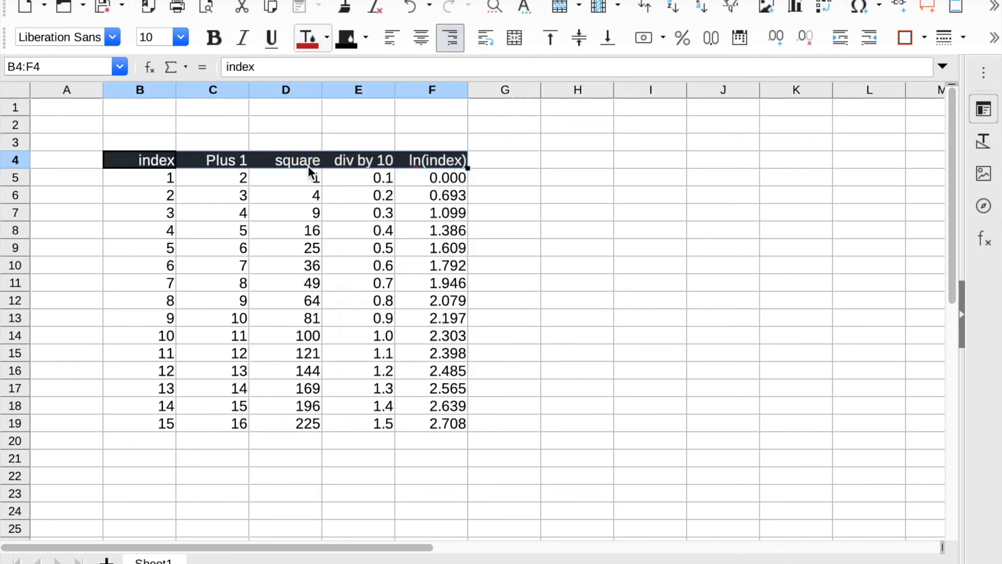
{"action": "left_click", "coordinate": [528, 289]}
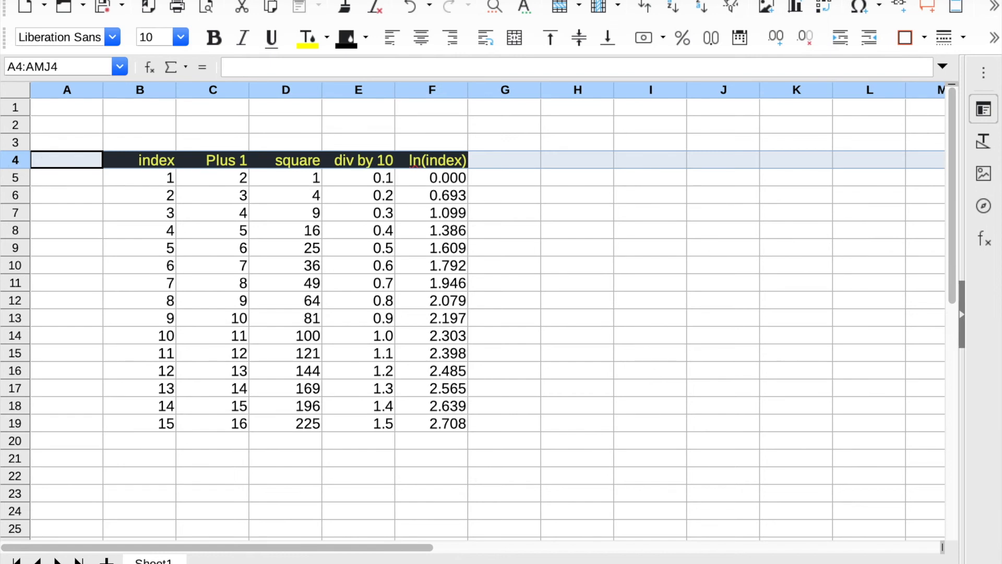
- Make heading row 4 taller and centre its contents vertically
{"action": "left_click_drag", "start_coordinate": [17, 168], "coordinate": [17, 180]}
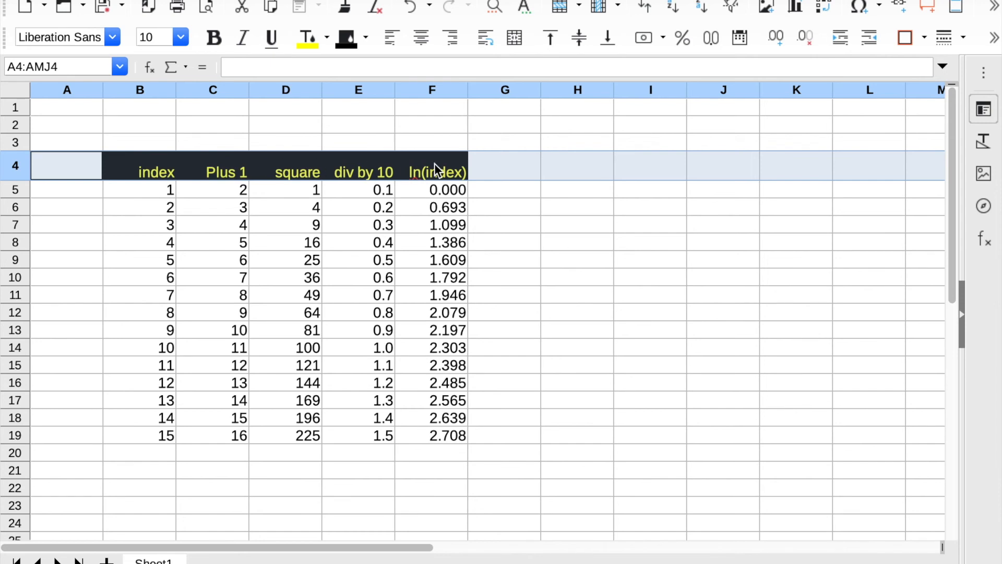
{"action": "left_click", "coordinate": [578, 37]}
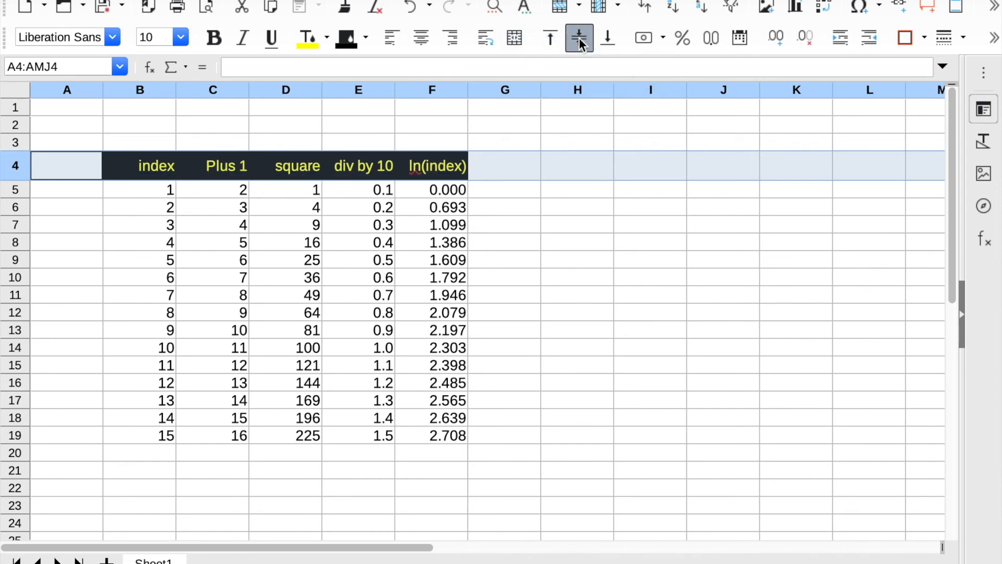
{"action": "left_click", "coordinate": [558, 332]}
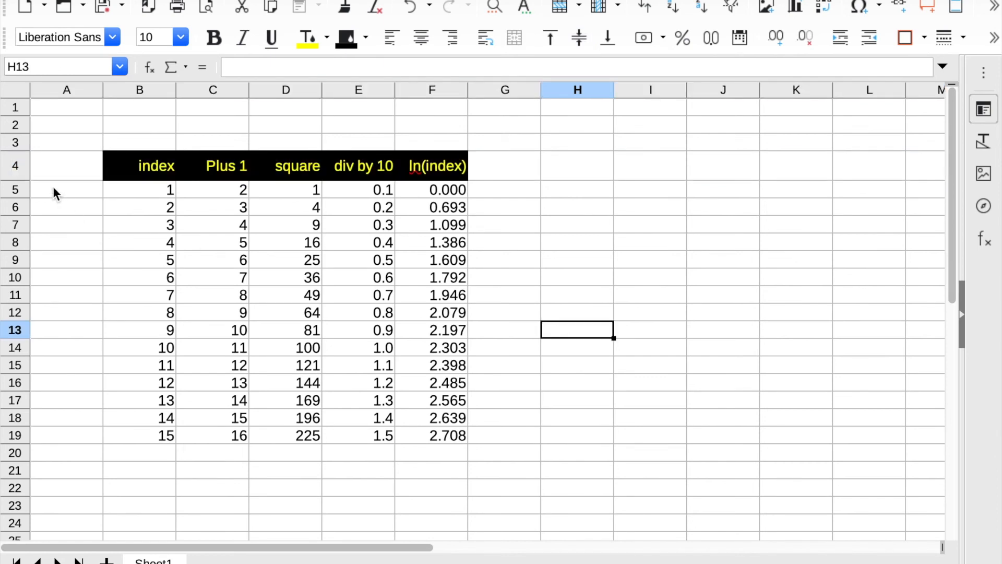
- Increase the height of data rows 5 to 19 together by the same amount
{"action": "left_click_drag", "start_coordinate": [26, 189], "coordinate": [4, 440]}
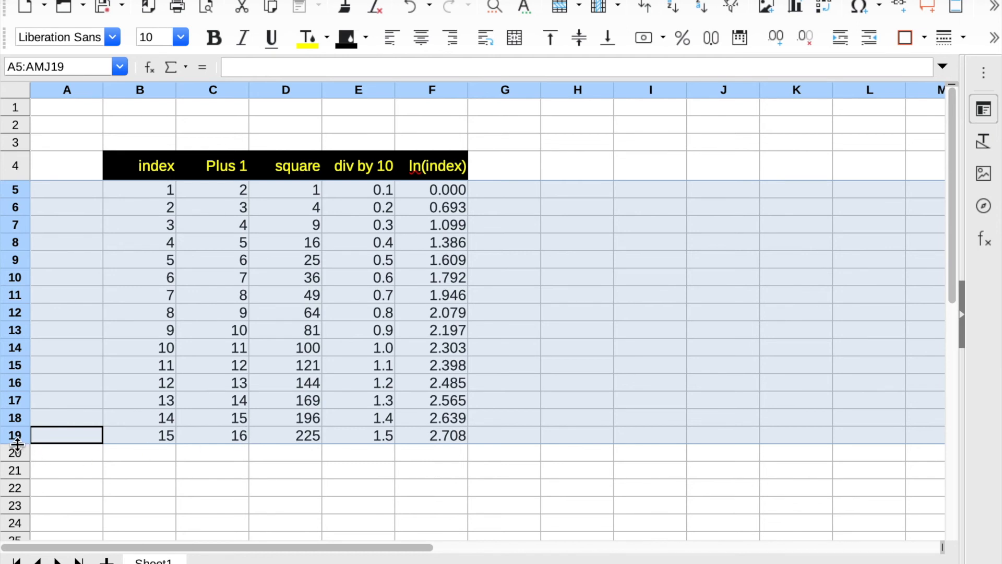
{"action": "left_click_drag", "start_coordinate": [18, 444], "coordinate": [18, 453]}
{"action": "scroll", "coordinate": [596, 327], "scroll_direction": "down", "scroll_amount": 1}
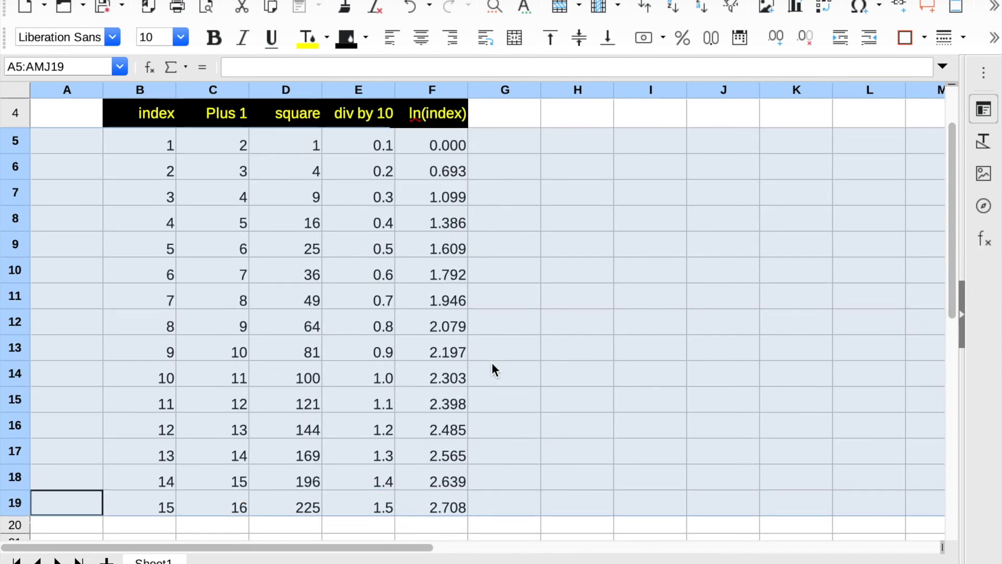
{"action": "left_click", "coordinate": [569, 421]}
- Add a bottom border to the last data row, cells B19:F19
{"action": "left_click_drag", "start_coordinate": [141, 501], "coordinate": [449, 503]}
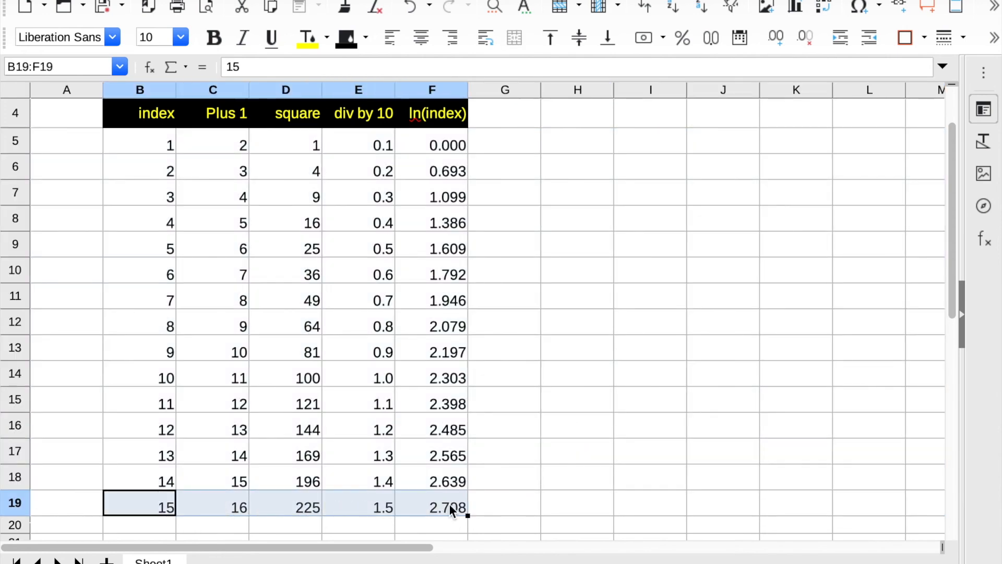
{"action": "left_click", "coordinate": [925, 41]}
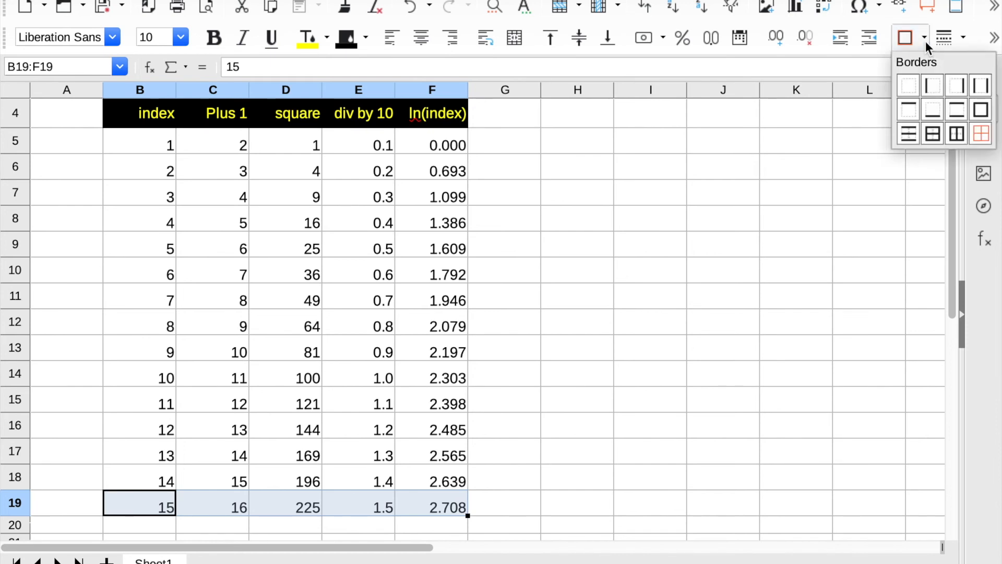
{"action": "left_click", "coordinate": [931, 110]}
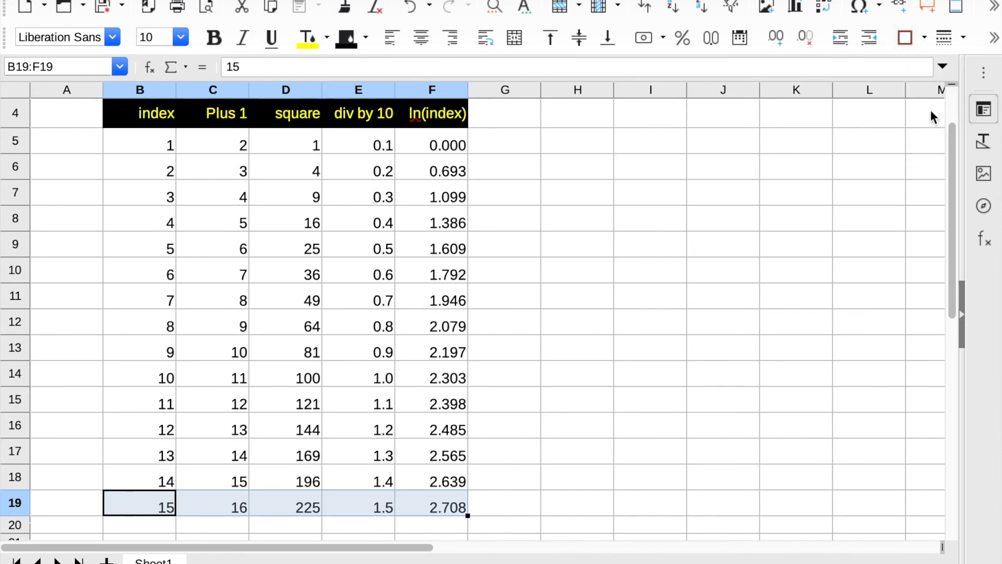
{"action": "left_click", "coordinate": [596, 404]}
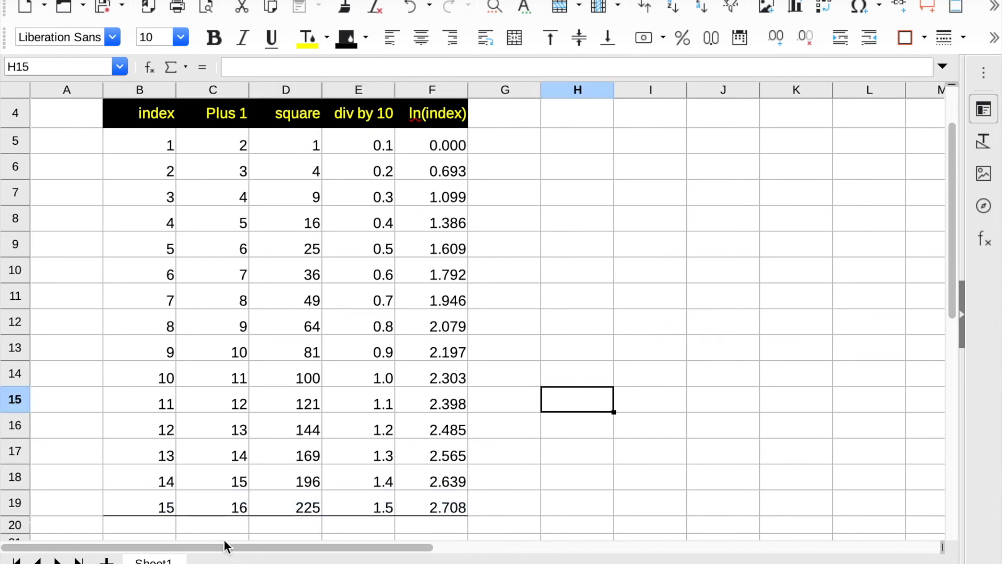
- Set the border padding of the last data row, cells B19:F19, to 3.0 pt on all four sides
{"action": "left_click_drag", "start_coordinate": [132, 500], "coordinate": [434, 501]}
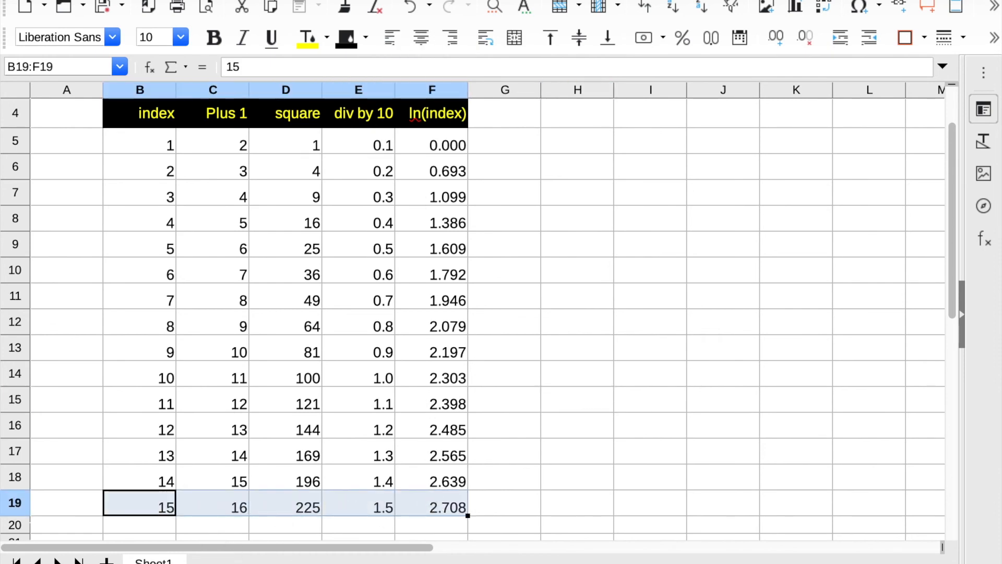
{"action": "left_click", "coordinate": [219, 0]}
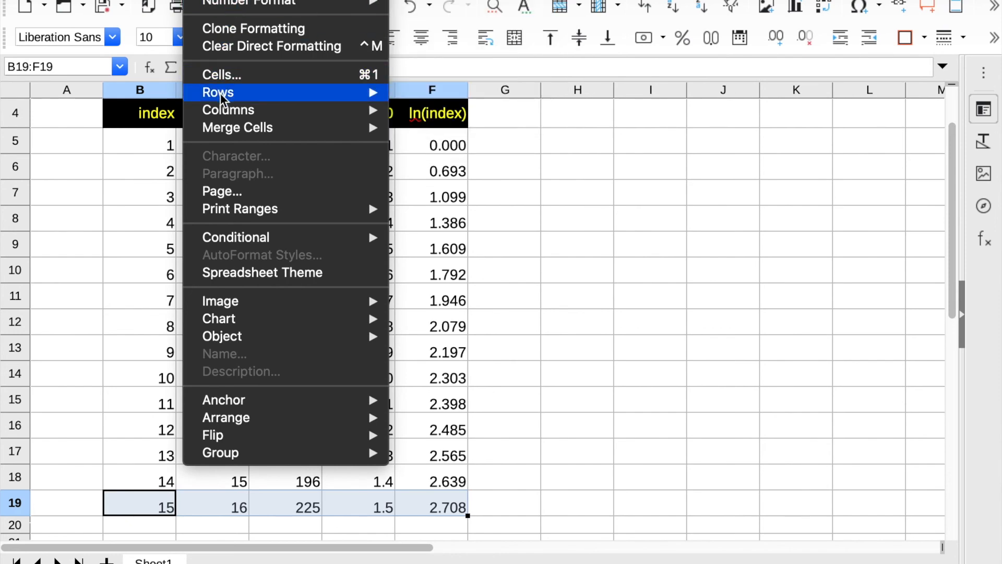
{"action": "left_click", "coordinate": [225, 76]}
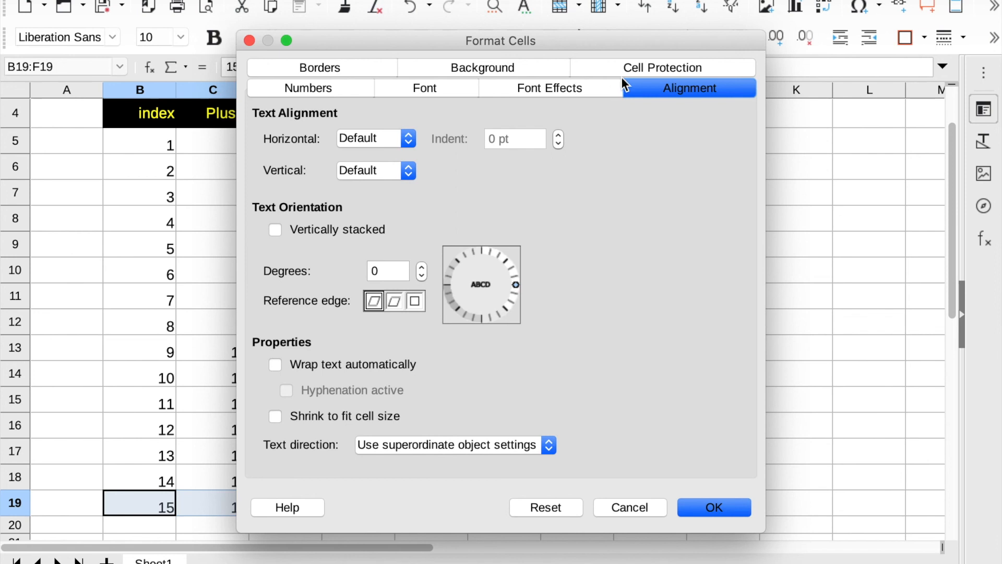
{"action": "left_click", "coordinate": [346, 69]}
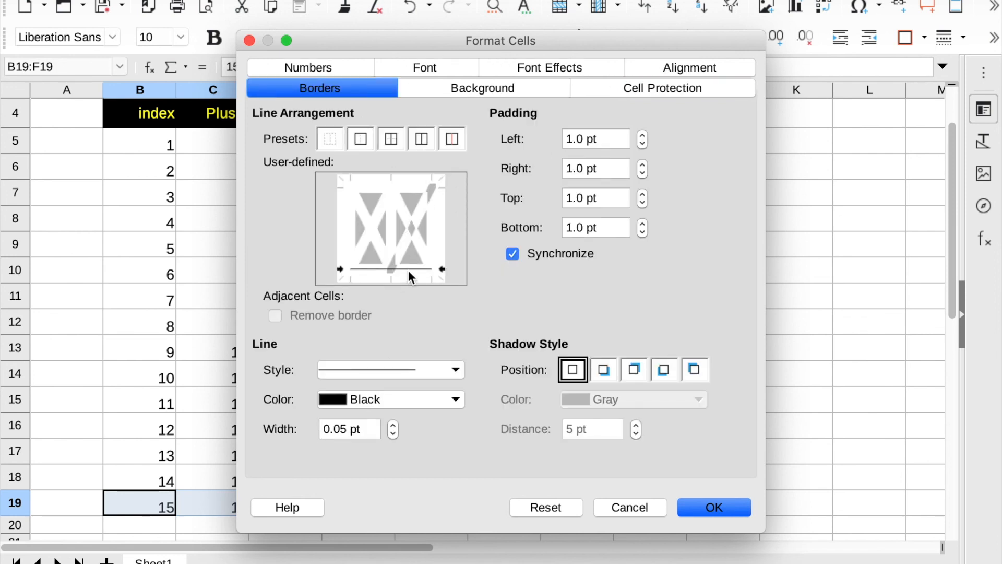
{"action": "left_click", "coordinate": [641, 223]}
{"action": "left_click", "coordinate": [642, 223]}
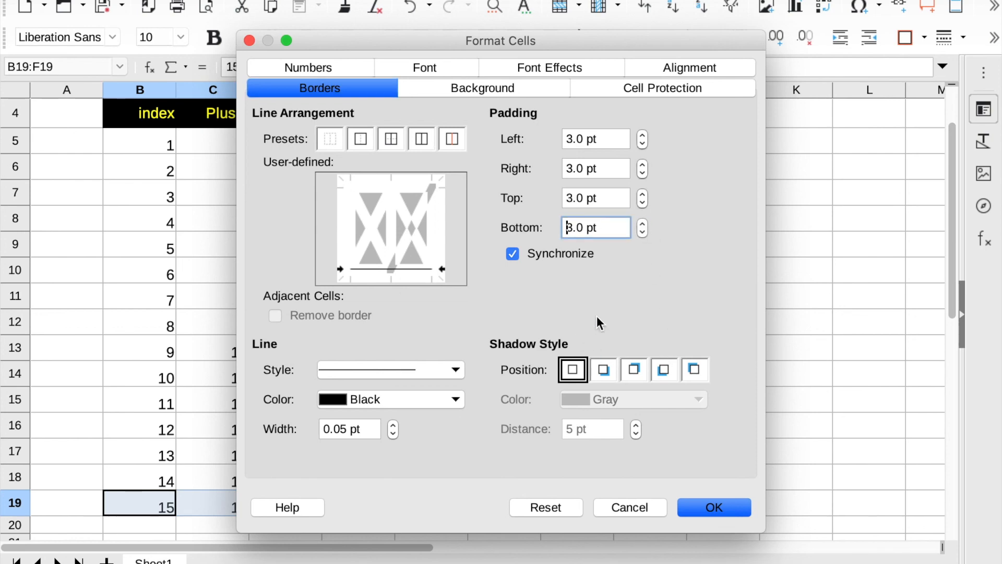
{"action": "left_click", "coordinate": [709, 506]}
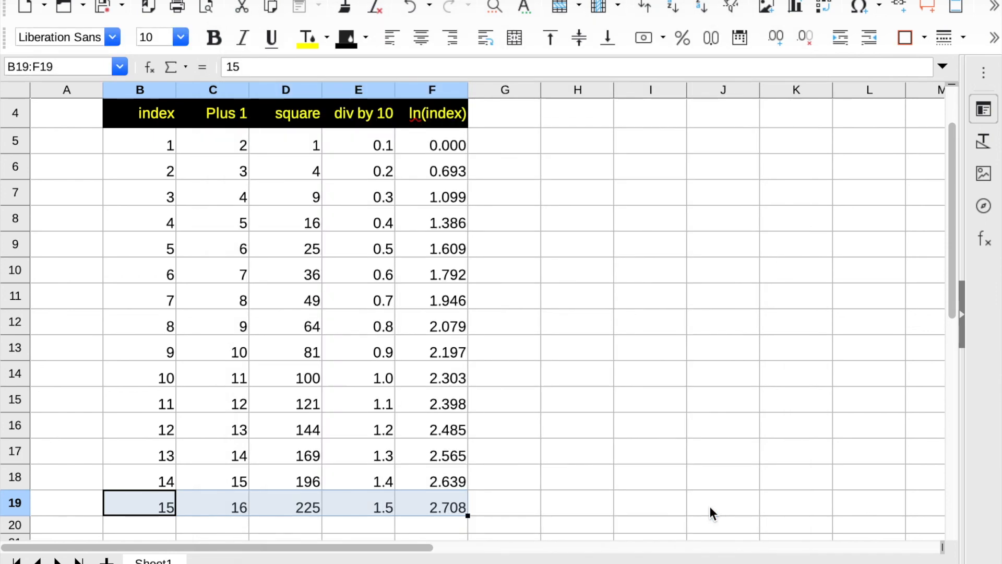
{"action": "left_click", "coordinate": [749, 391]}
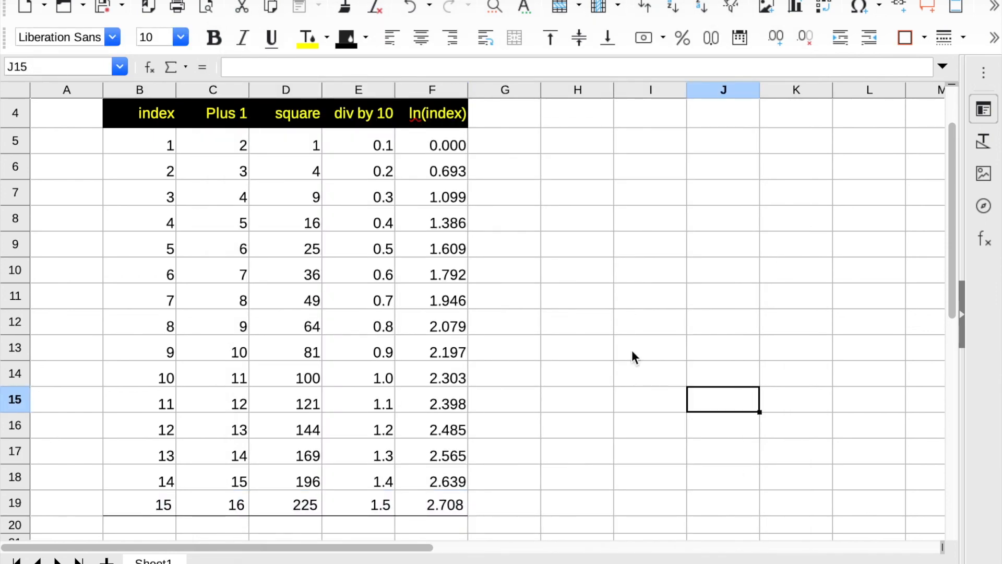
- Widen empty column A and narrow index column B
{"action": "scroll", "coordinate": [632, 353], "scroll_direction": "up", "scroll_amount": 2}
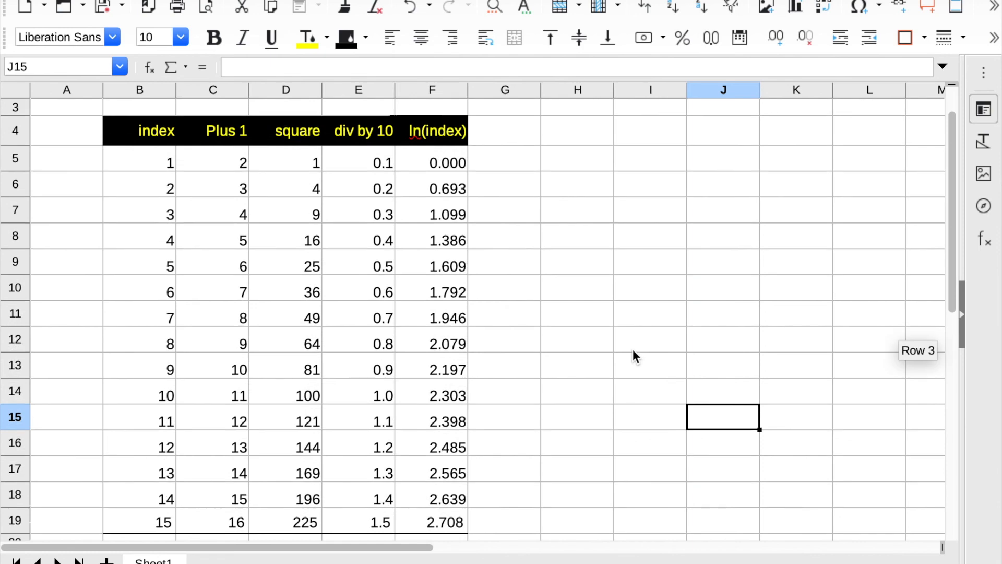
{"action": "left_click", "coordinate": [138, 89]}
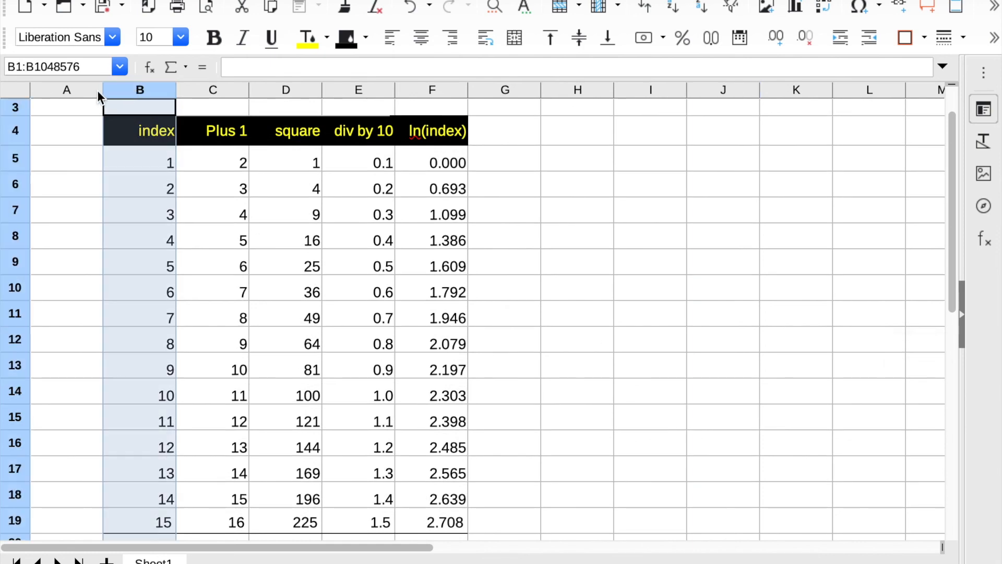
{"action": "left_click_drag", "start_coordinate": [103, 92], "coordinate": [127, 92]}
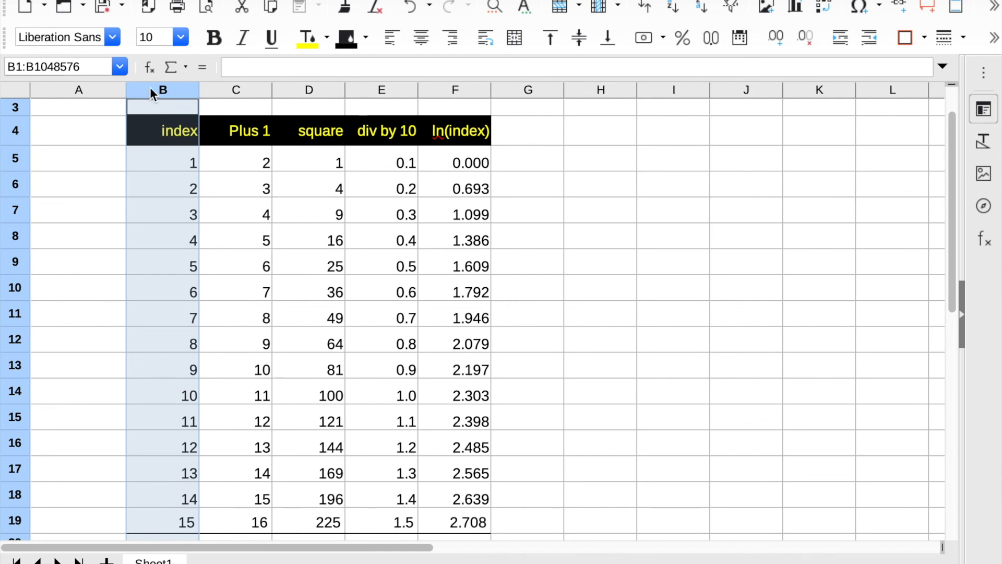
{"action": "left_click_drag", "start_coordinate": [199, 90], "coordinate": [180, 90]}
{"action": "left_click", "coordinate": [594, 219]}
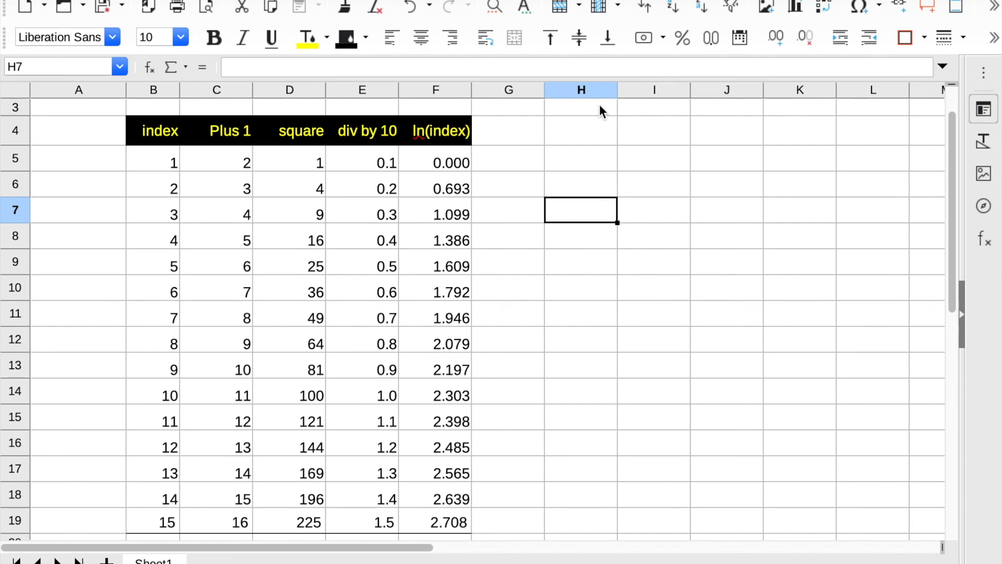
- Examine the formatted table in the print preview at a larger scale, and return to the sheet
{"action": "left_click", "coordinate": [207, 9]}
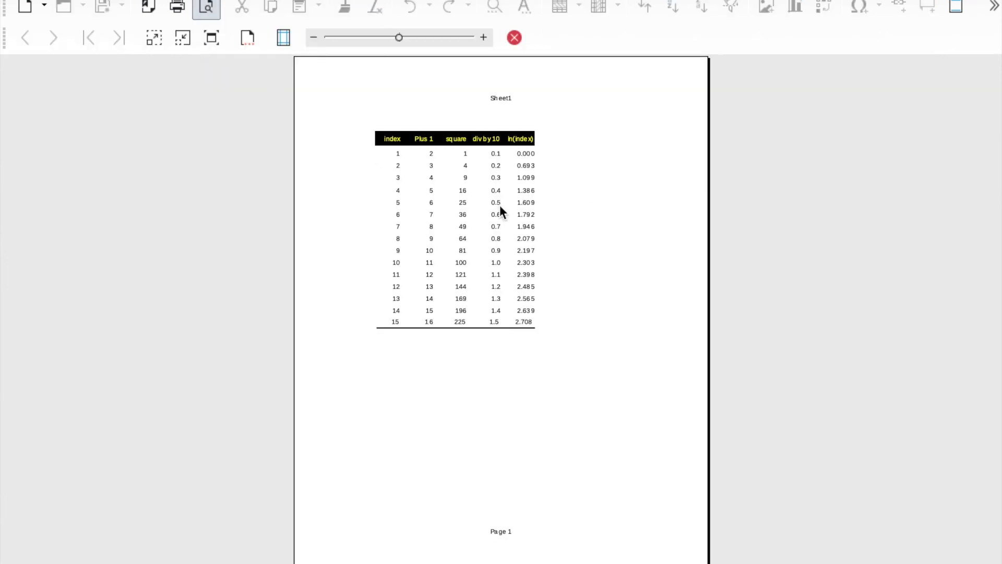
{"action": "scroll", "coordinate": [654, 251], "scroll_direction": "up", "scroll_amount": 5}
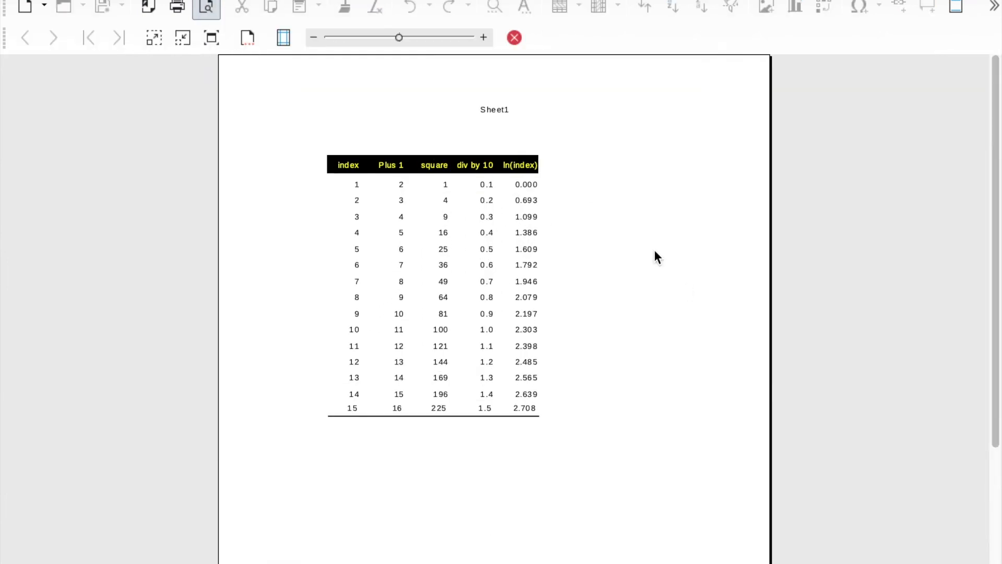
{"action": "scroll", "coordinate": [655, 257], "scroll_direction": "down", "scroll_amount": 5}
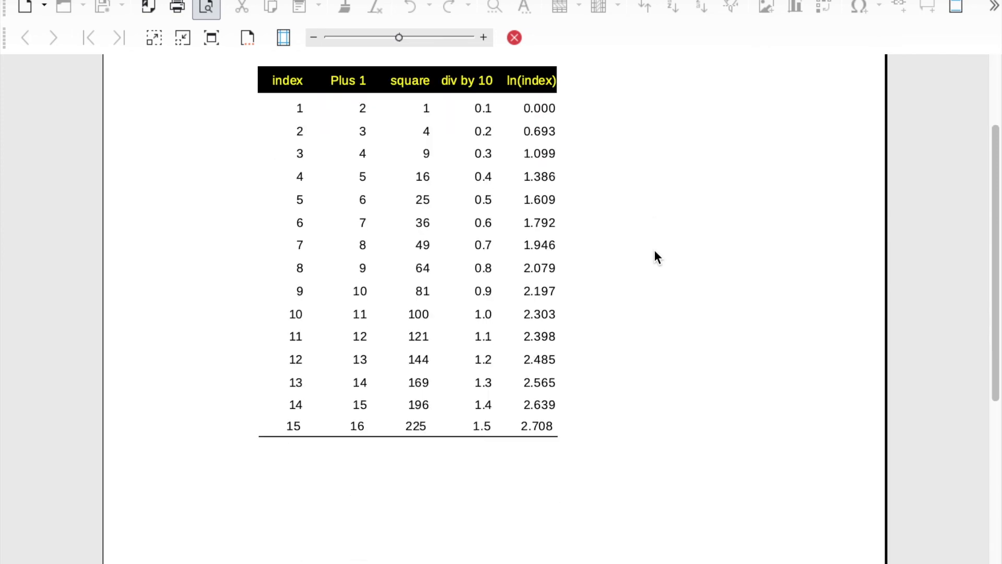
{"action": "scroll", "coordinate": [655, 253], "scroll_direction": "up", "scroll_amount": 1}
{"action": "scroll", "coordinate": [655, 254], "scroll_direction": "down", "scroll_amount": 3}
{"action": "scroll", "coordinate": [655, 252], "scroll_direction": "up", "scroll_amount": 1}
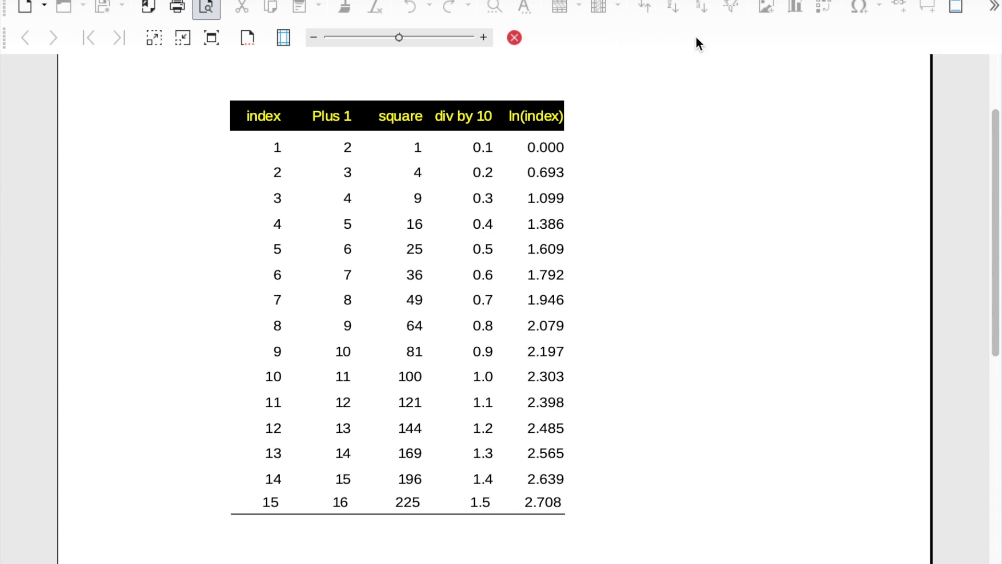
{"action": "key", "text": "Escape"}
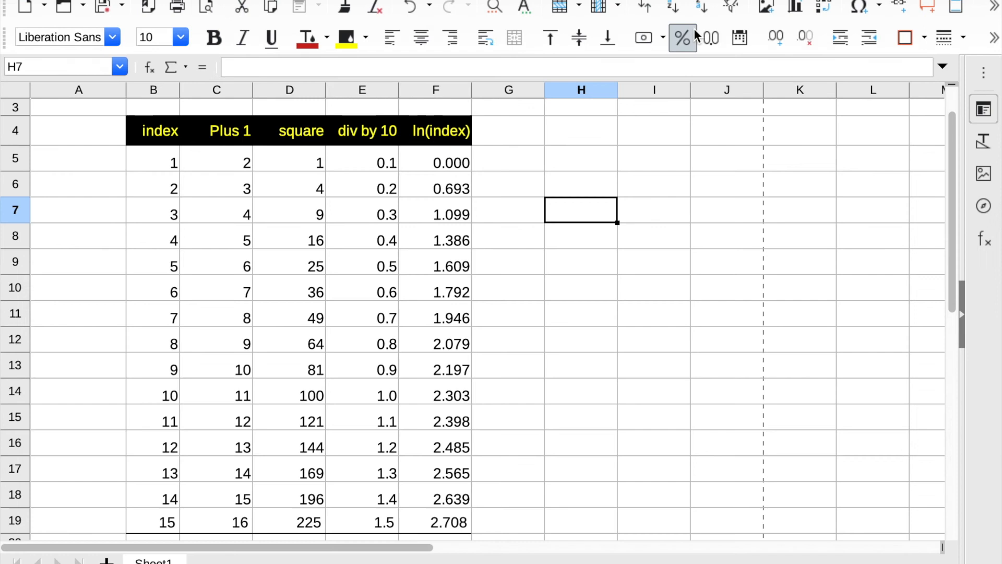